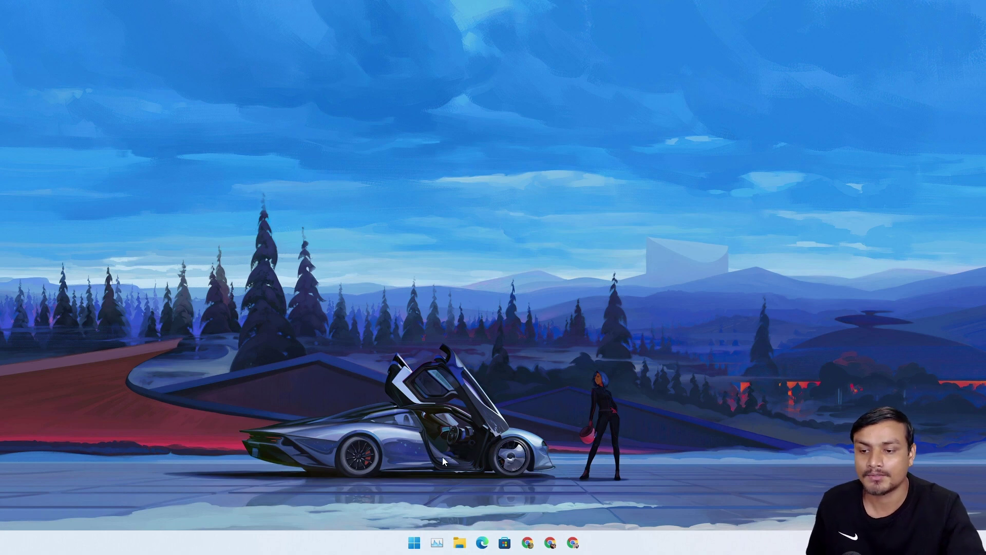
Open Disk Management to view the computer's disks and volumes.
{"action": "right_click", "coordinate": [412, 545]}
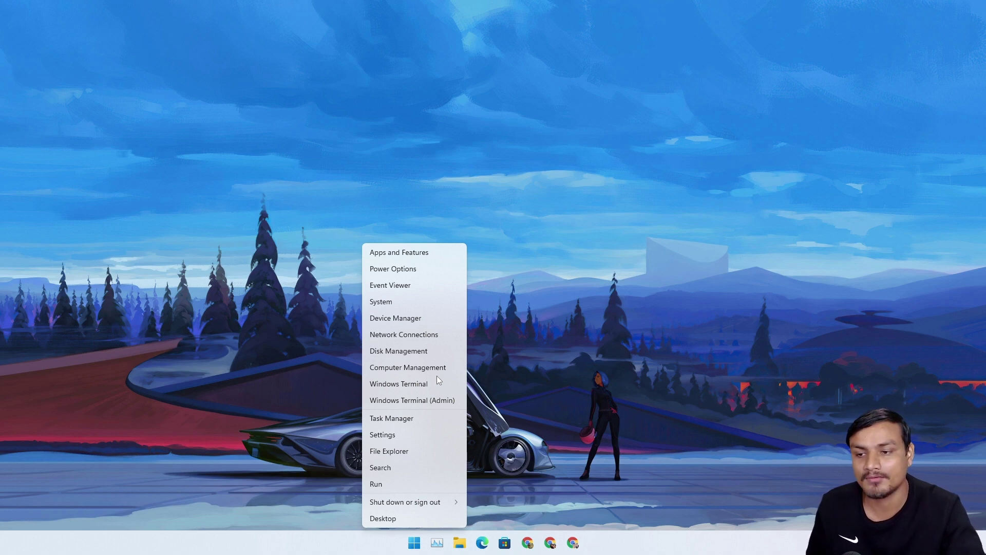
{"action": "left_click", "coordinate": [419, 354]}
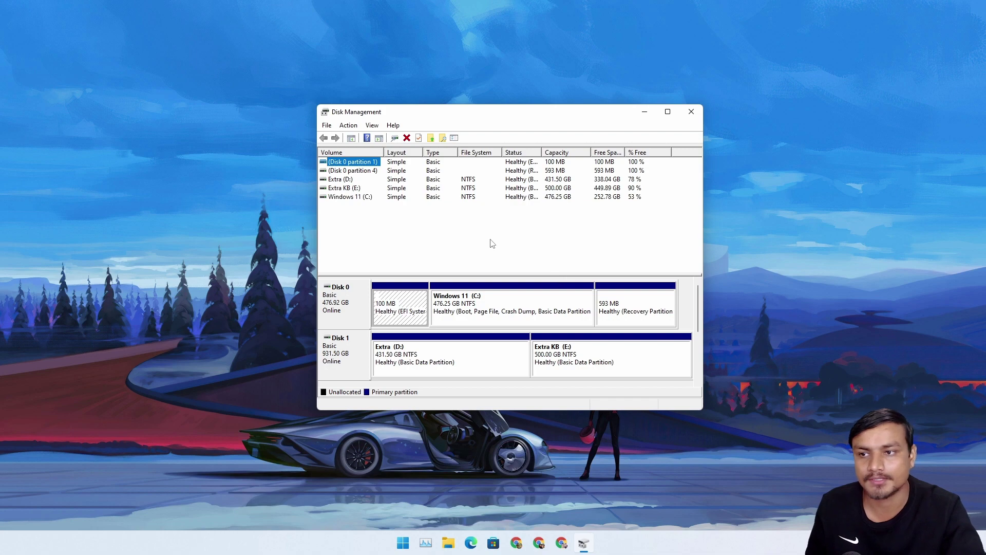
{"action": "left_click", "coordinate": [432, 247]}
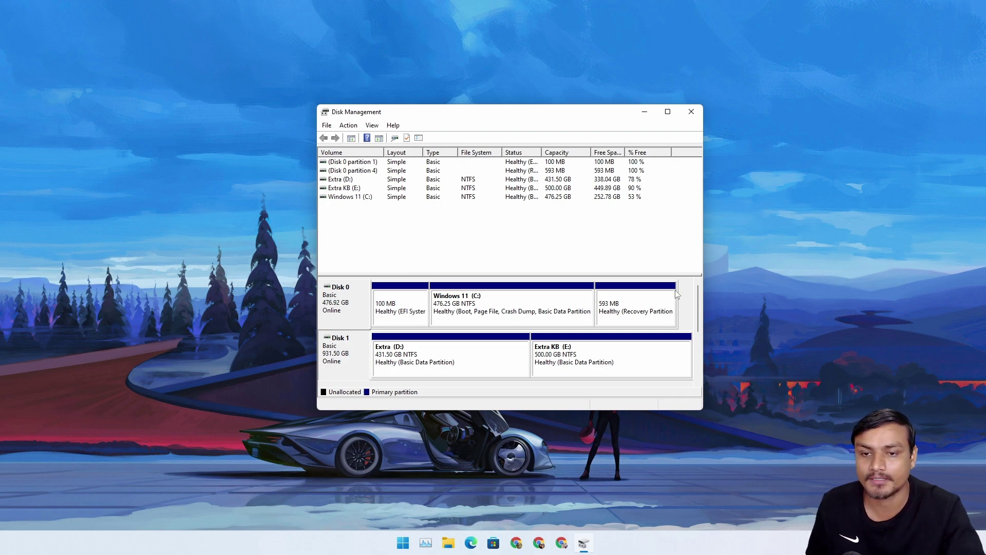
Check the partition style of Disk 0 in its device properties and close them.
{"action": "right_click", "coordinate": [339, 301]}
{"action": "left_click", "coordinate": [383, 397]}
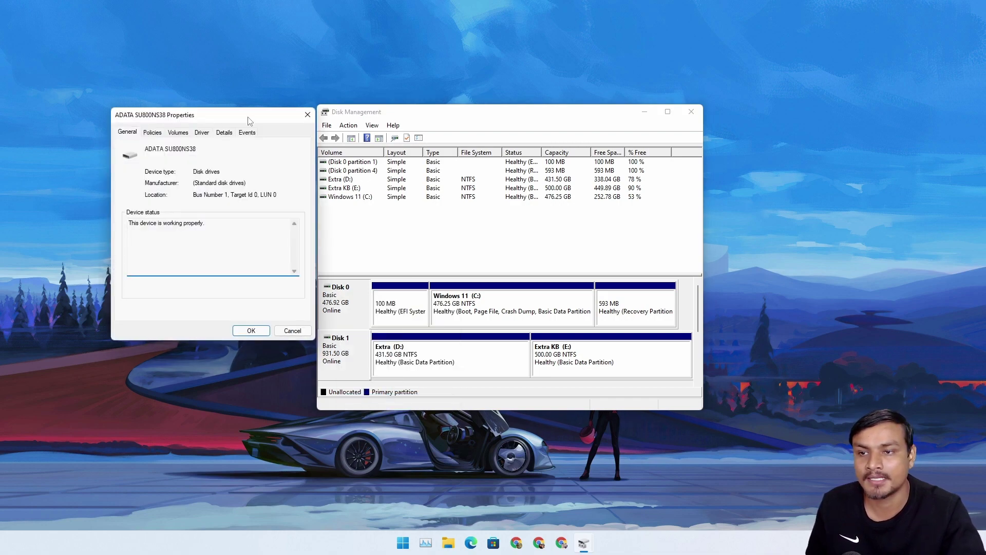
{"action": "left_click_drag", "start_coordinate": [248, 121], "coordinate": [524, 151]}
{"action": "left_click", "coordinate": [455, 162]}
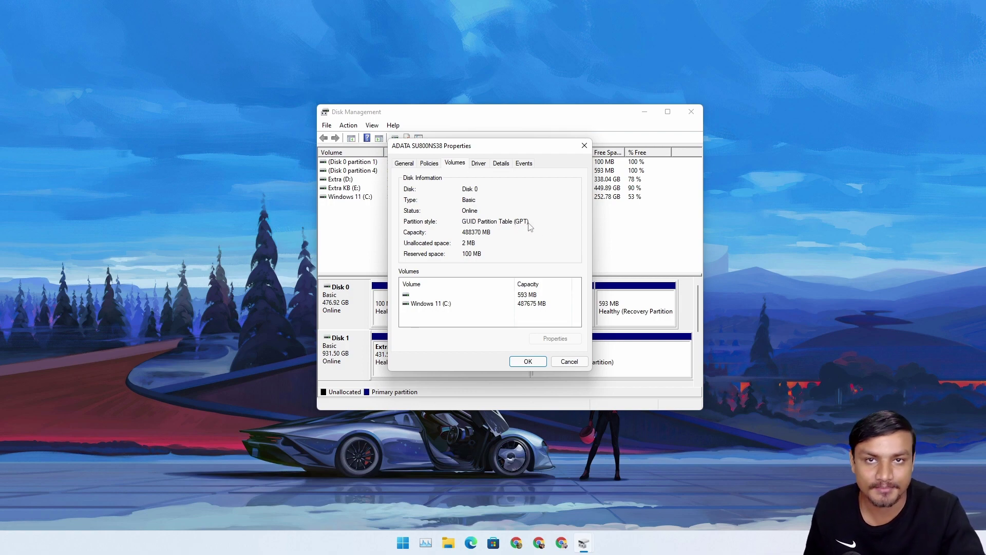
{"action": "left_click", "coordinate": [584, 146]}
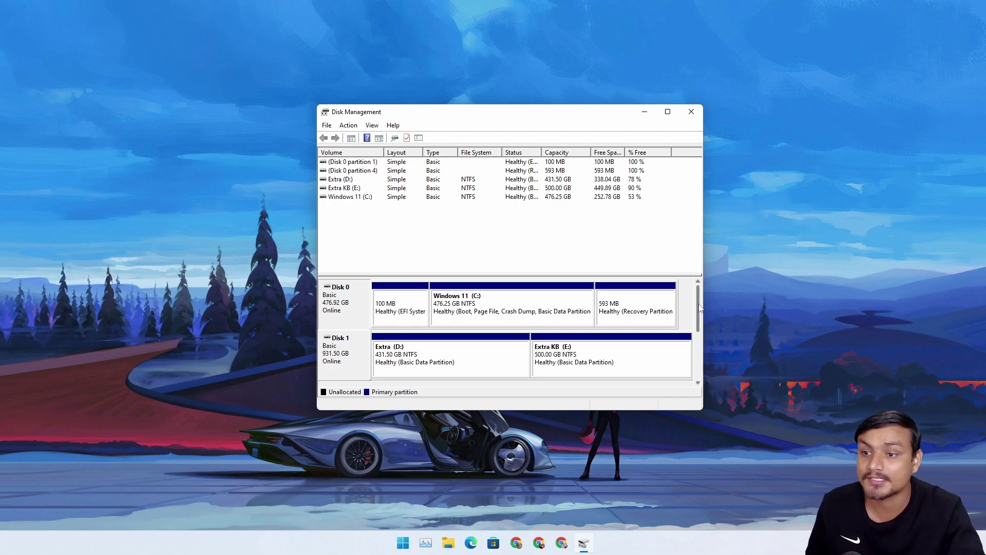
Check the partition style of Disk 1 in its device properties and close them.
{"action": "right_click", "coordinate": [347, 357]}
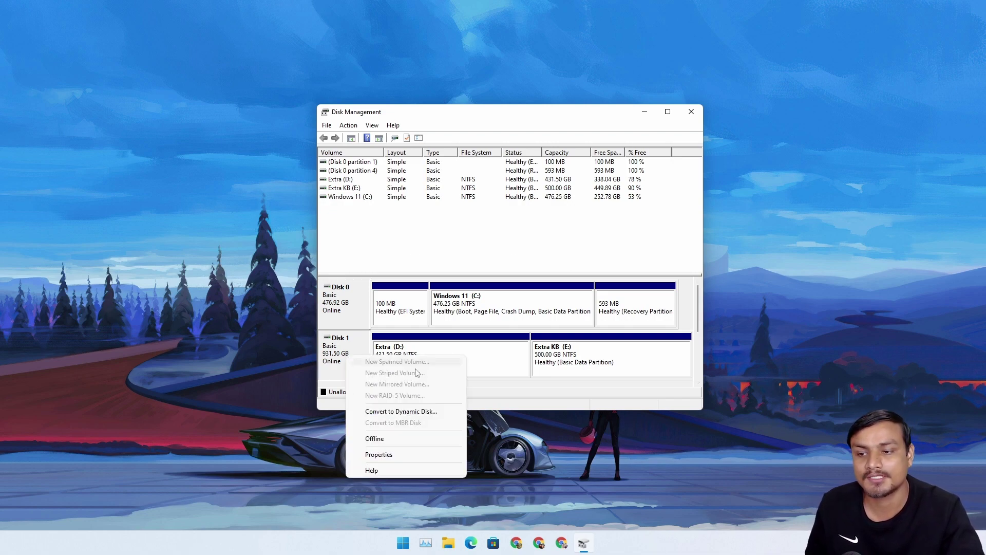
{"action": "left_click", "coordinate": [390, 454]}
{"action": "left_click_drag", "start_coordinate": [243, 139], "coordinate": [546, 140]}
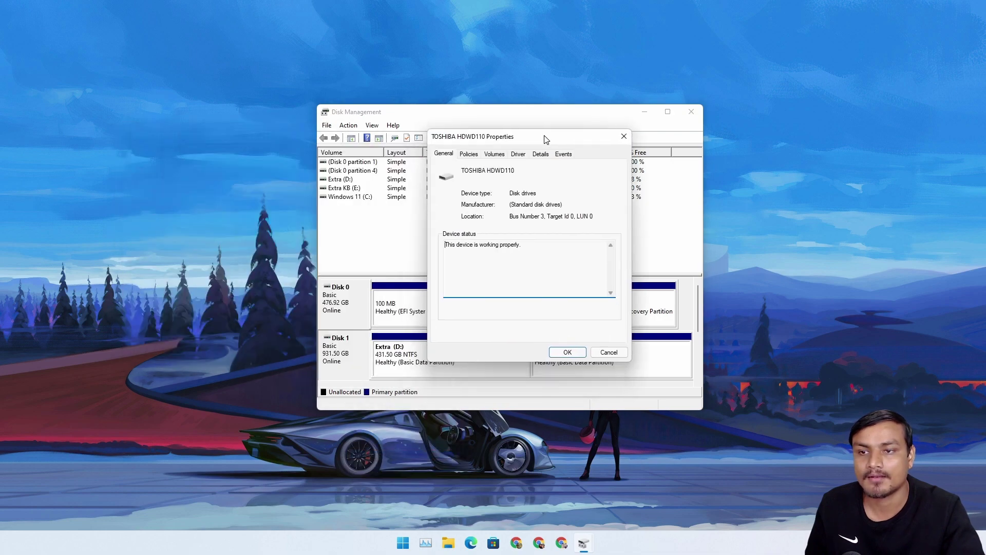
{"action": "left_click", "coordinate": [494, 155]}
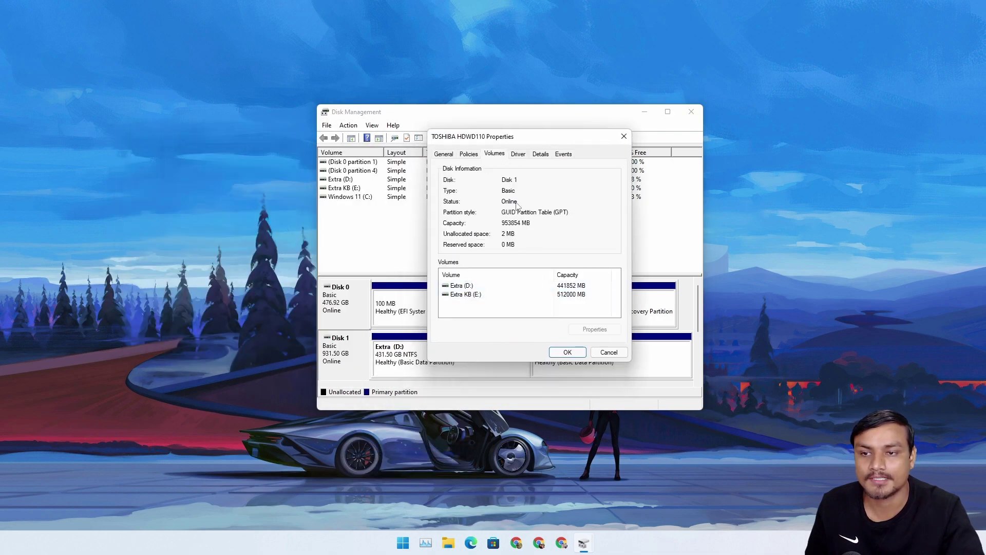
{"action": "left_click", "coordinate": [624, 136]}
Check the partition style of the removable Disk 2 in its device properties and close them.
{"action": "scroll", "coordinate": [698, 310], "scroll_direction": "down", "scroll_amount": 3}
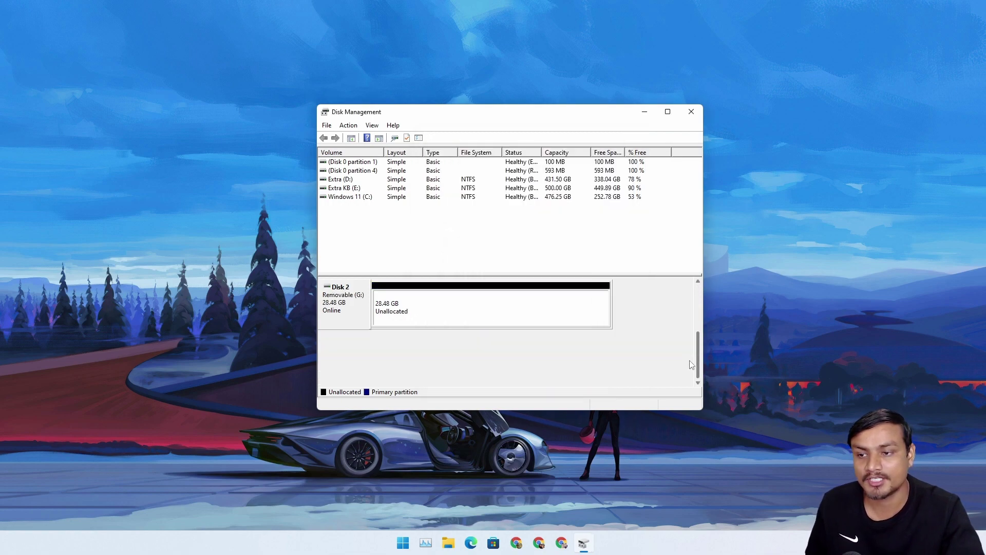
{"action": "right_click", "coordinate": [340, 301]}
{"action": "left_click", "coordinate": [373, 336]}
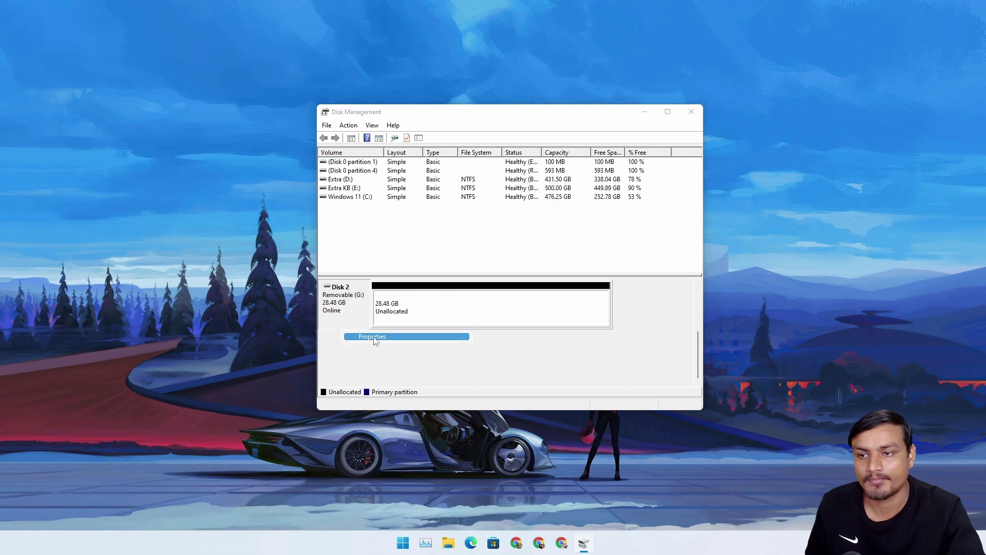
{"action": "left_click_drag", "start_coordinate": [215, 49], "coordinate": [569, 140]}
{"action": "left_click", "coordinate": [482, 152]}
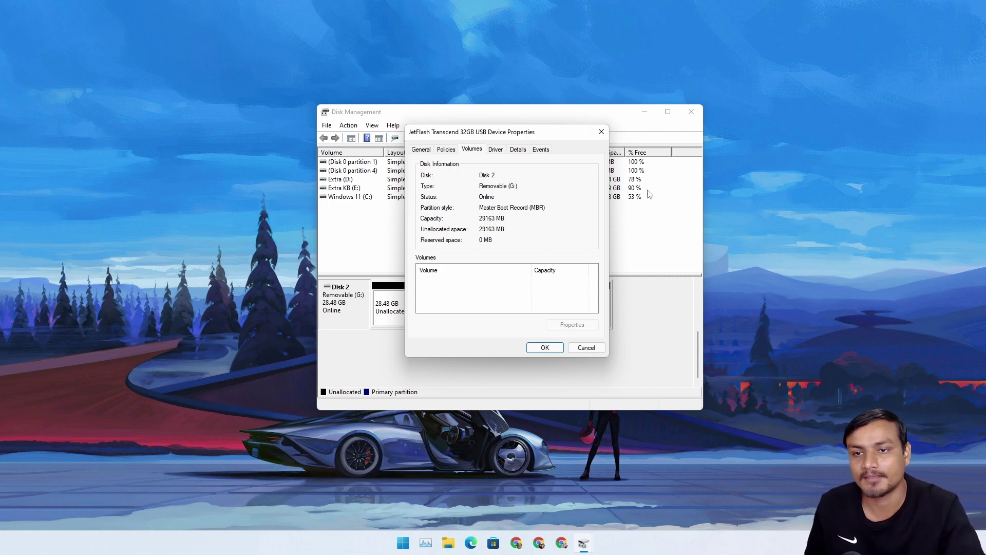
{"action": "left_click", "coordinate": [601, 132]}
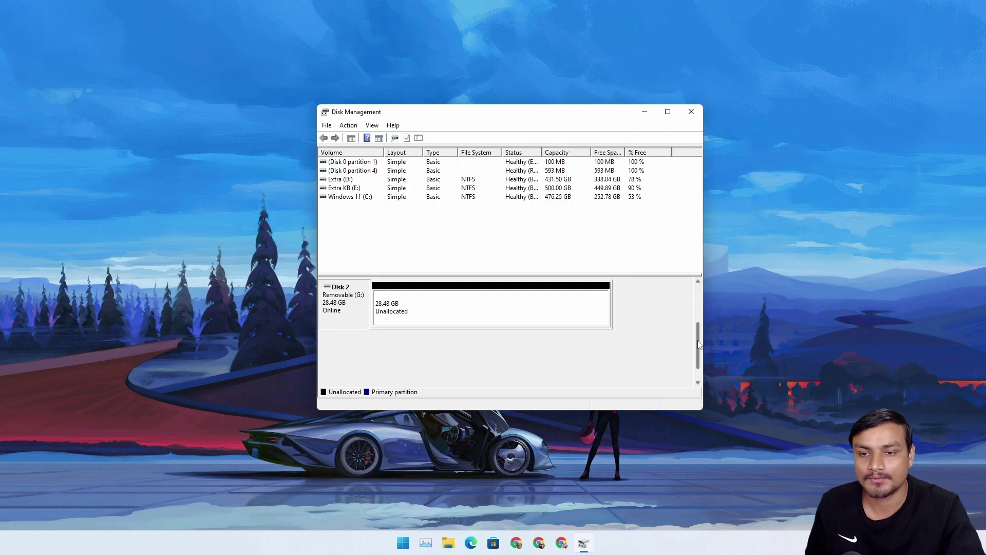
View the general properties of the Windows 11 (C:) volume on Disk 0 and close them.
{"action": "scroll", "coordinate": [698, 350], "scroll_direction": "up", "scroll_amount": 3}
{"action": "left_click", "coordinate": [518, 304]}
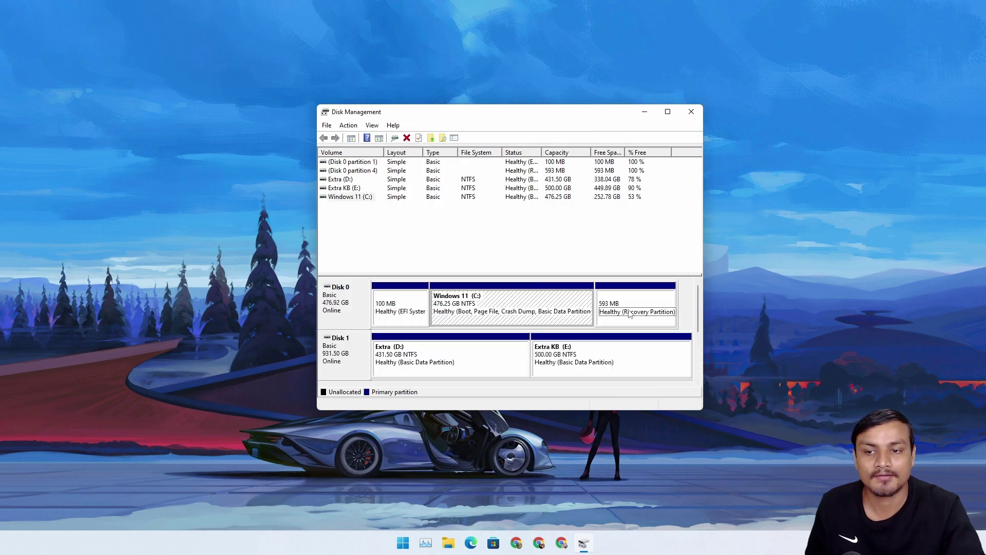
{"action": "right_click", "coordinate": [507, 303]}
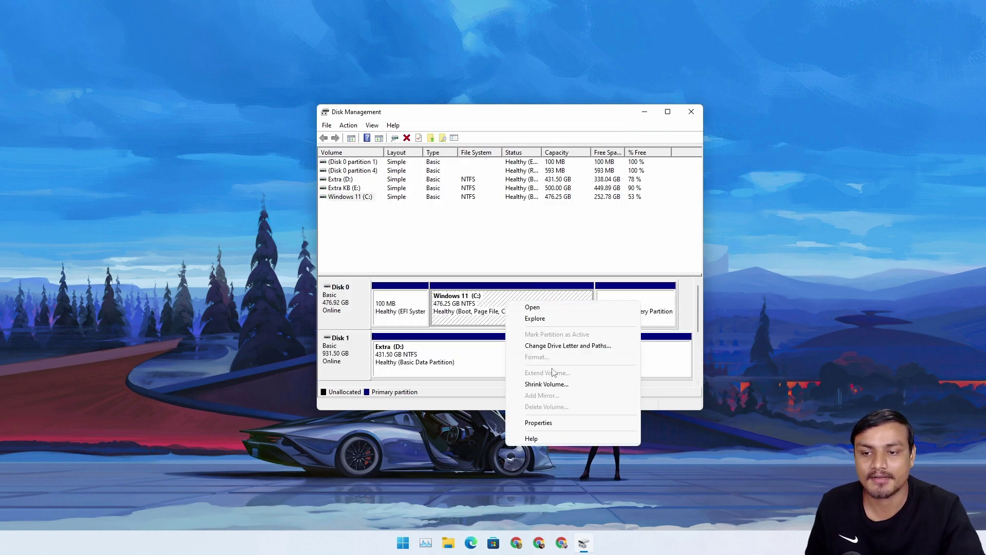
{"action": "left_click", "coordinate": [548, 423]}
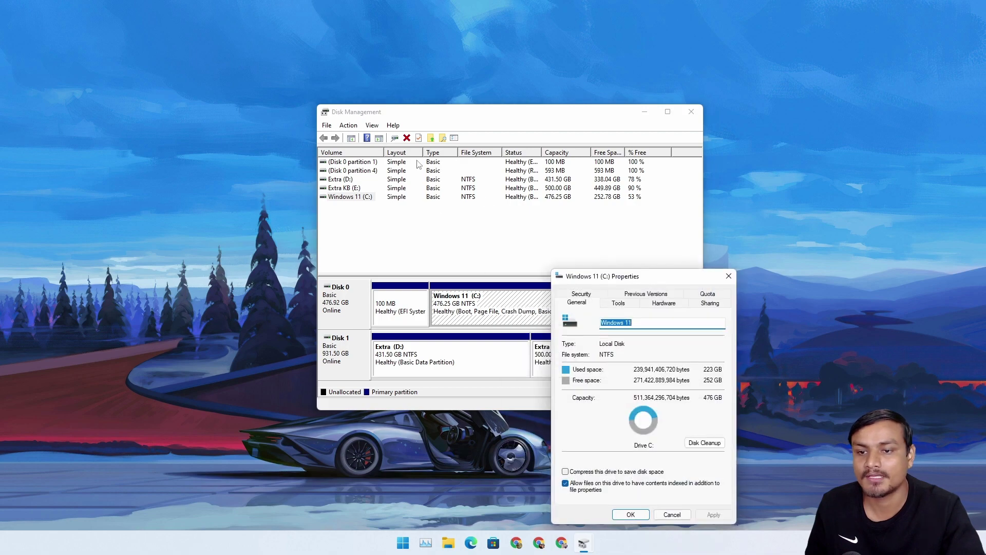
{"action": "left_click_drag", "start_coordinate": [665, 280], "coordinate": [578, 159]}
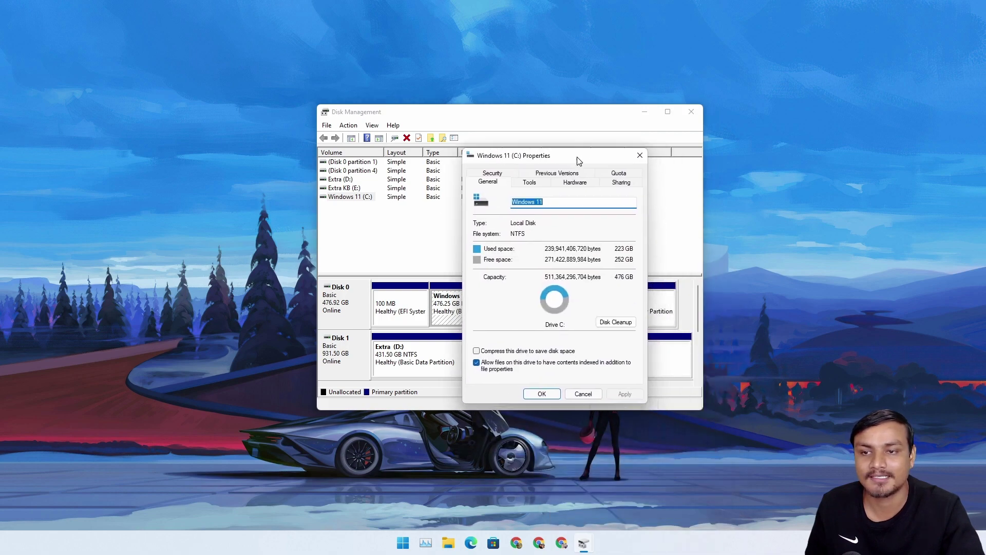
{"action": "left_click", "coordinate": [640, 156]}
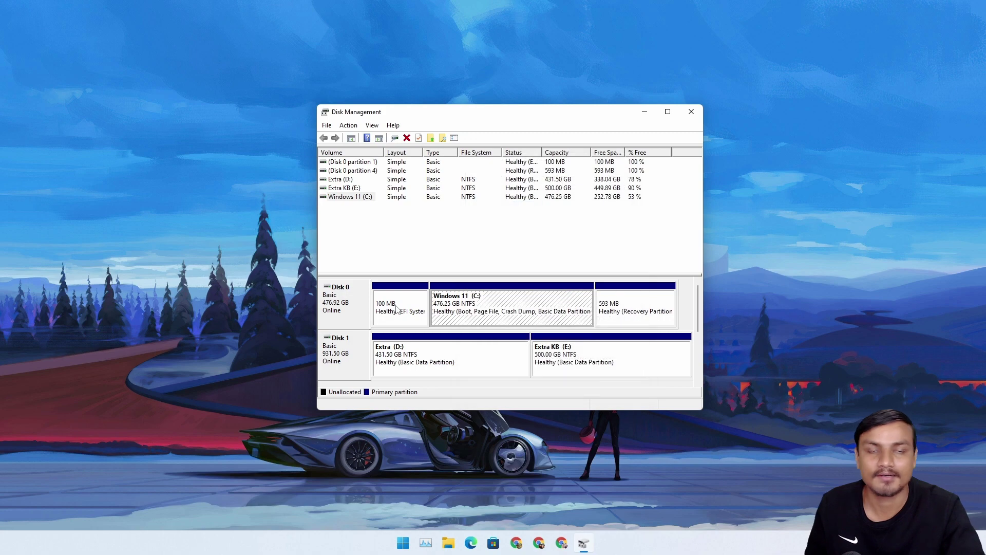
Reopen the device properties of Disk 0, and close both them and Disk Management.
{"action": "left_click", "coordinate": [361, 303]}
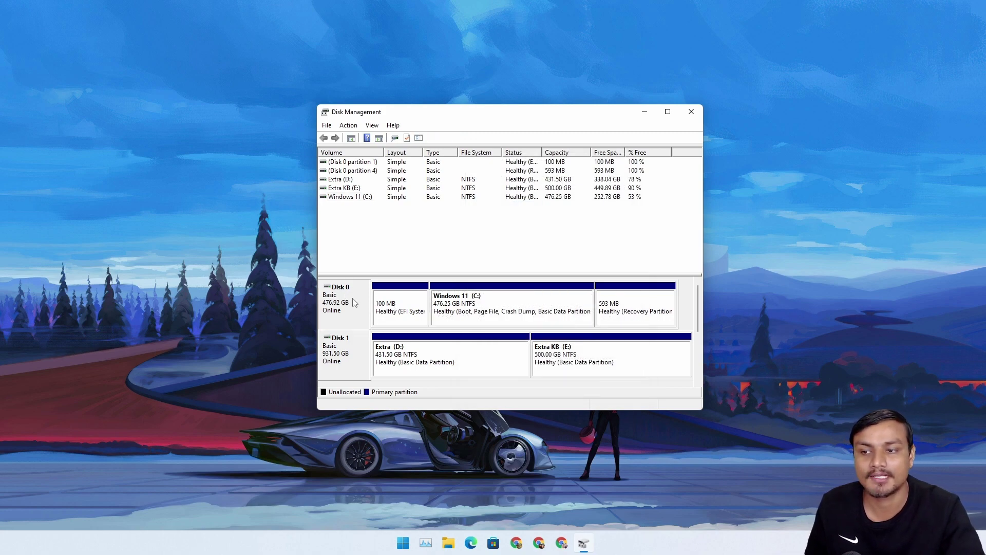
{"action": "right_click", "coordinate": [346, 299]}
{"action": "left_click", "coordinate": [379, 394]}
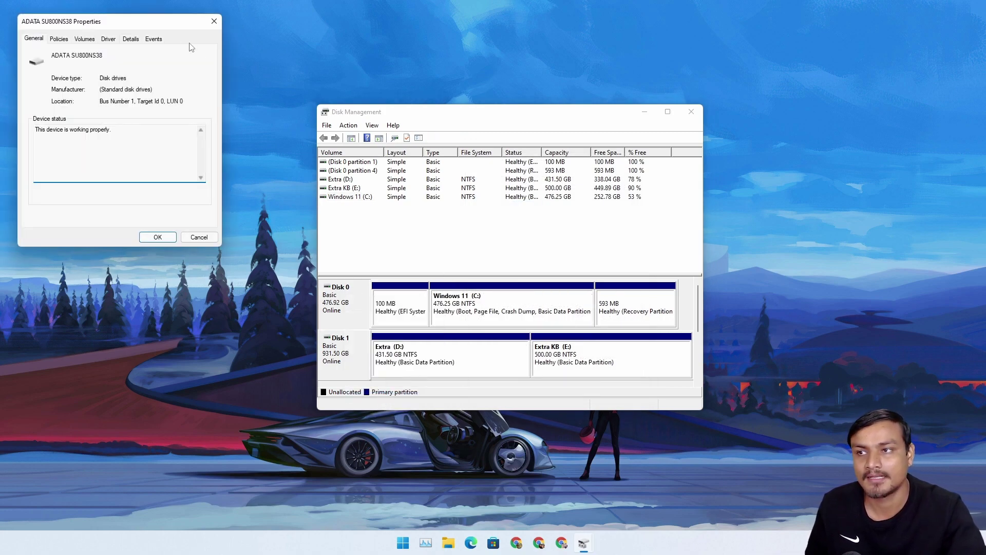
{"action": "left_click_drag", "start_coordinate": [159, 22], "coordinate": [459, 96]}
{"action": "left_click", "coordinate": [504, 93]}
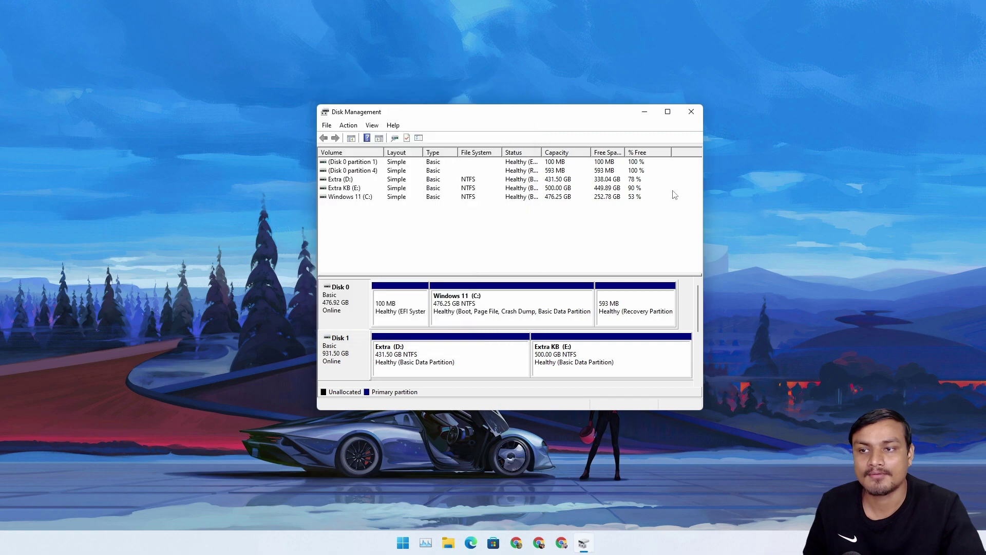
{"action": "left_click", "coordinate": [701, 110]}
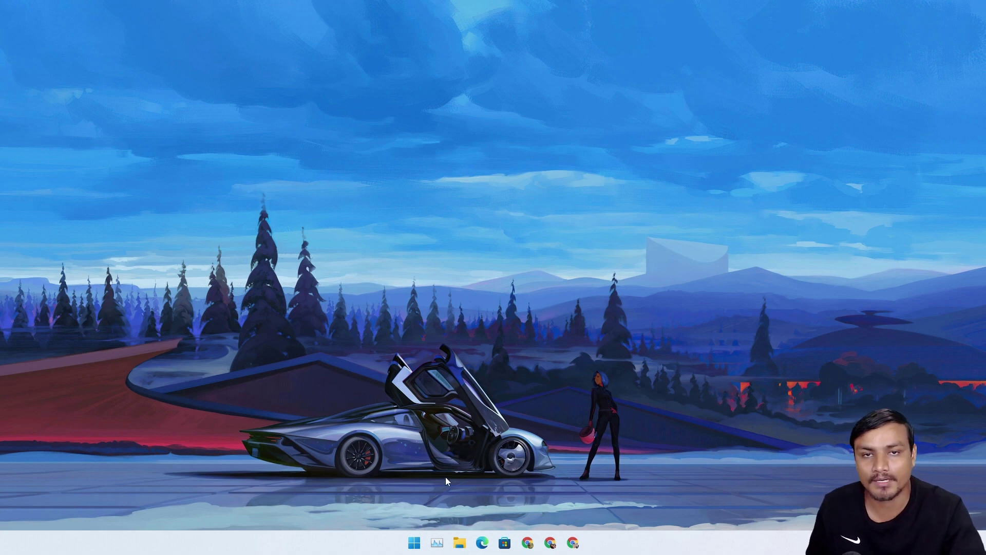
Open Windows Terminal with administrator rights and place its window near the middle of the desktop.
{"action": "right_click", "coordinate": [413, 546]}
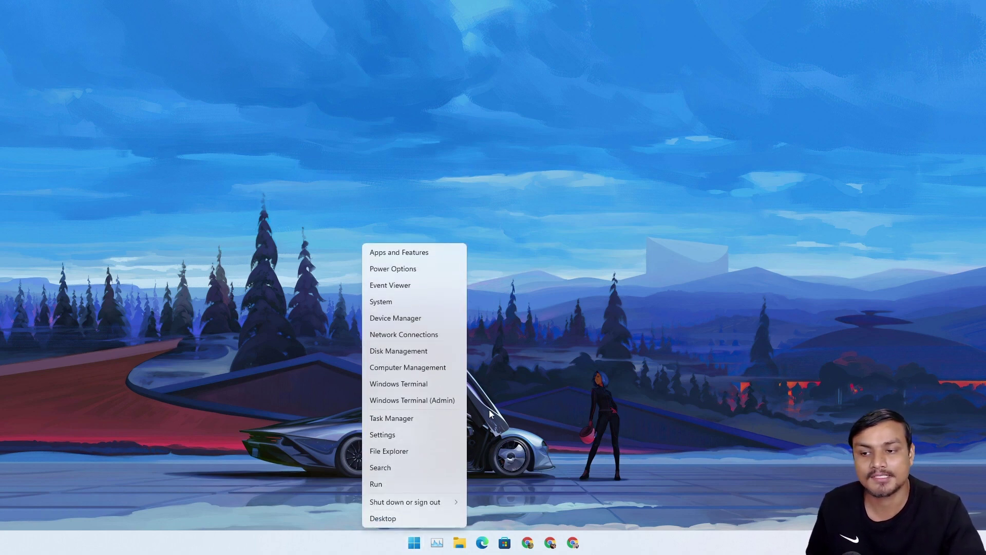
{"action": "left_click", "coordinate": [421, 401]}
{"action": "left_click_drag", "start_coordinate": [414, 37], "coordinate": [632, 128]}
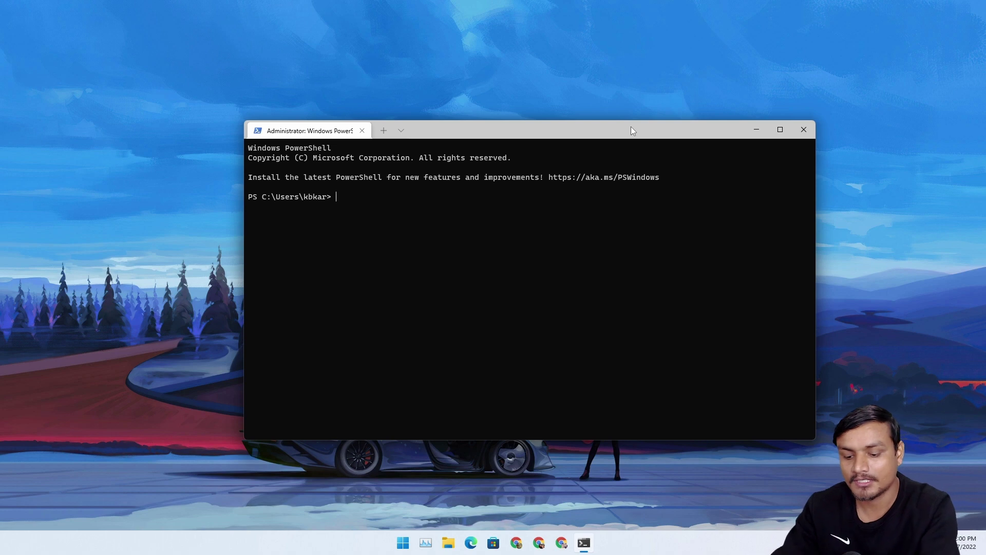
Start the DiskPart utility from the PowerShell prompt with the command diskpart.
{"action": "type", "text": "disk"}
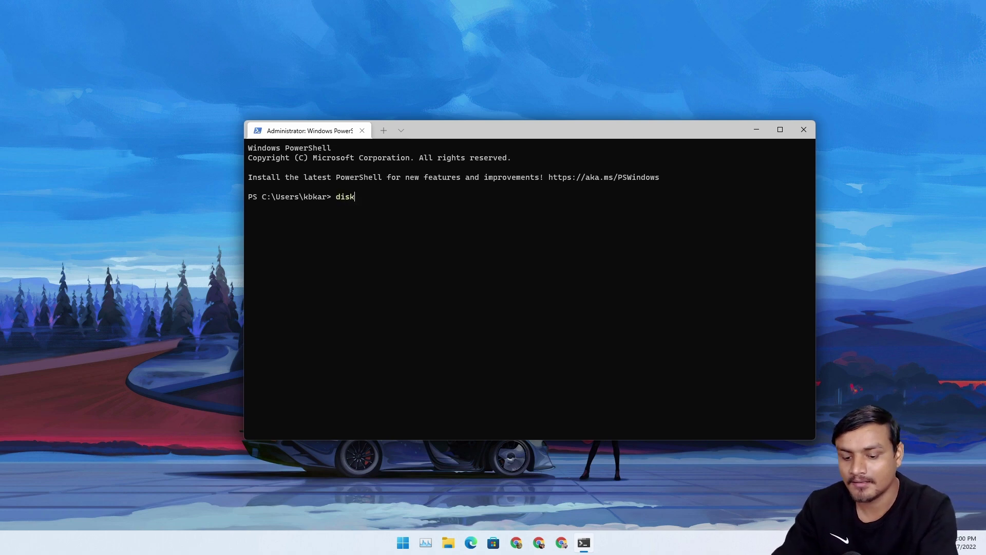
{"action": "type", "text": "pary"}
{"action": "key", "text": "BackSpace"}
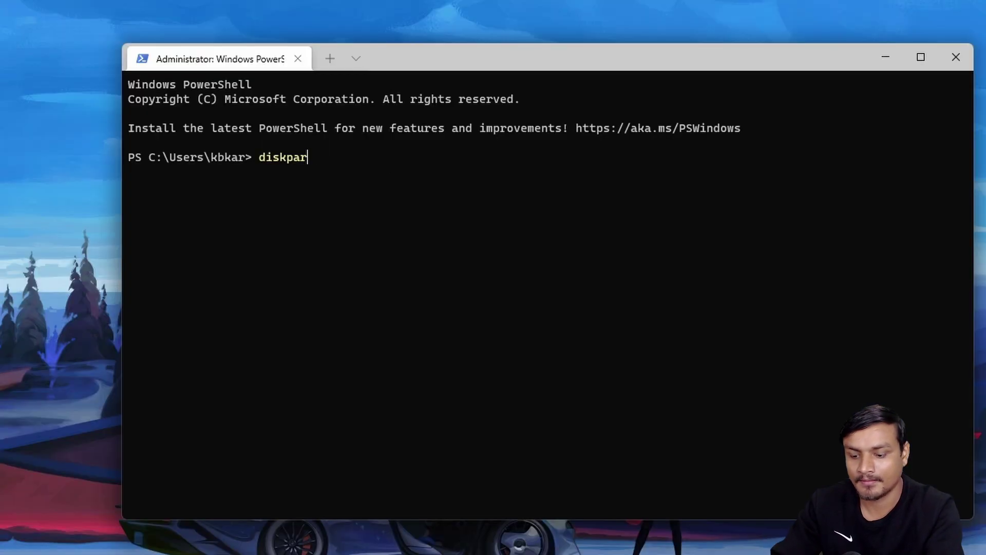
{"action": "type", "text": "t"}
{"action": "key", "text": "Return"}
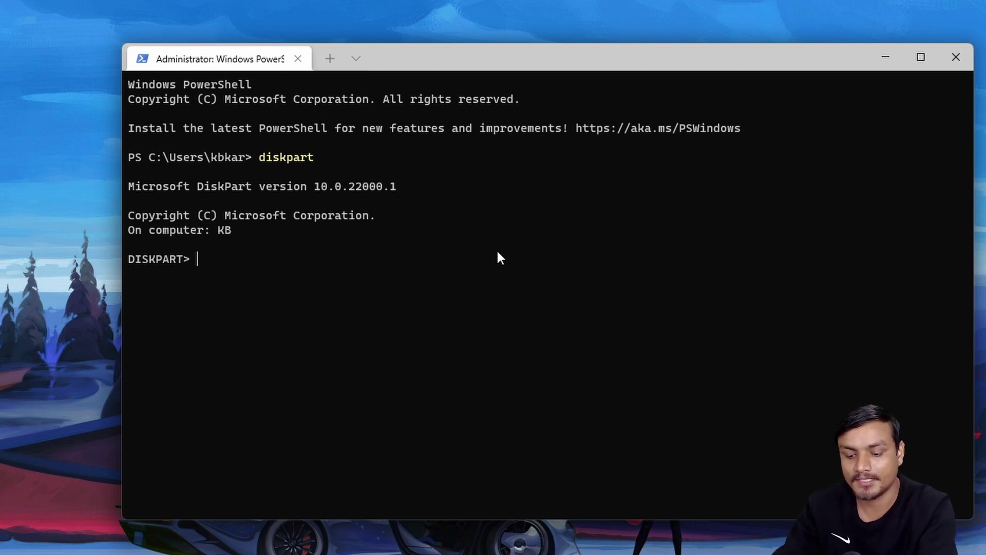
List all disks in DiskPart with list disk and examine the Gpt column for Disk 0 and Disk 1.
{"action": "type", "text": "list "}
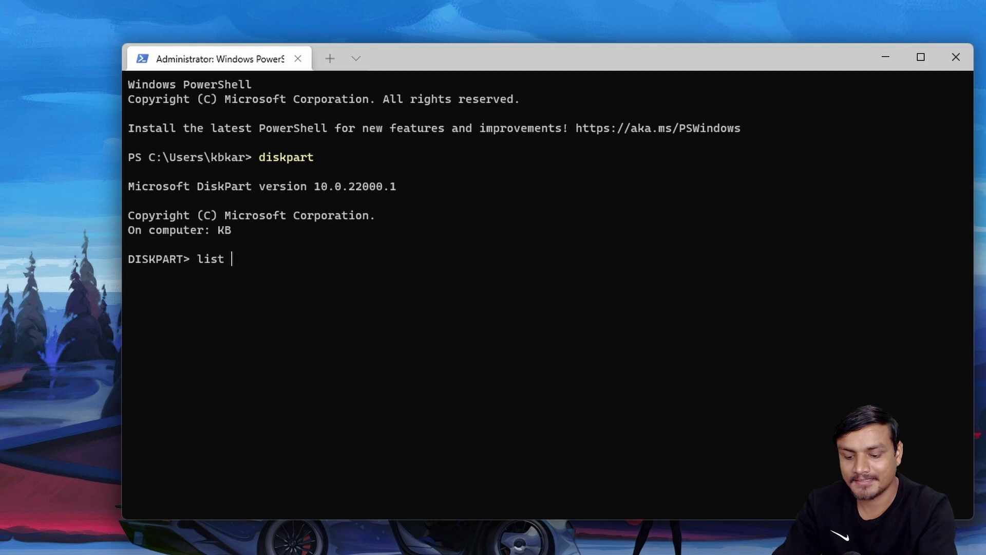
{"action": "type", "text": "disk"}
{"action": "key", "text": "Return"}
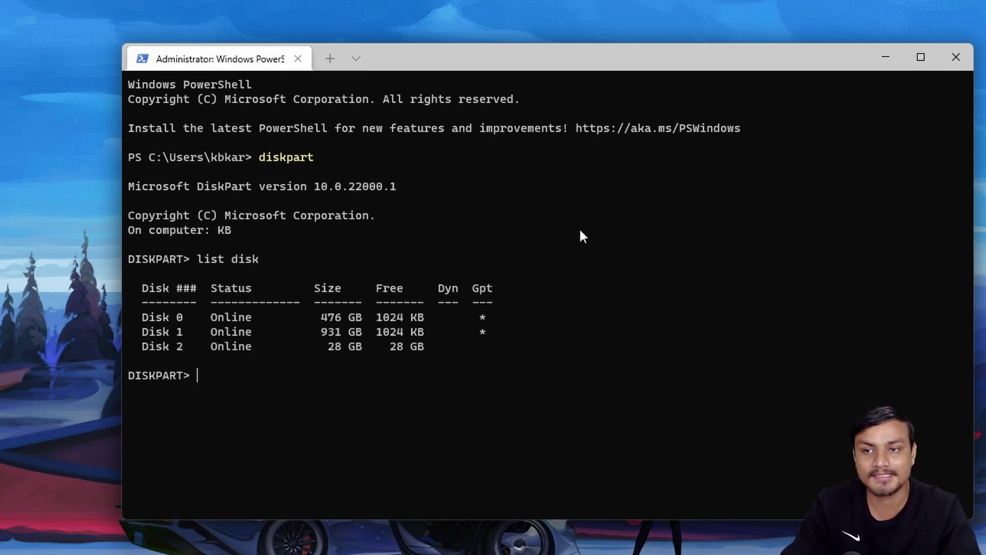
{"action": "left_click_drag", "start_coordinate": [550, 53], "coordinate": [573, 49]}
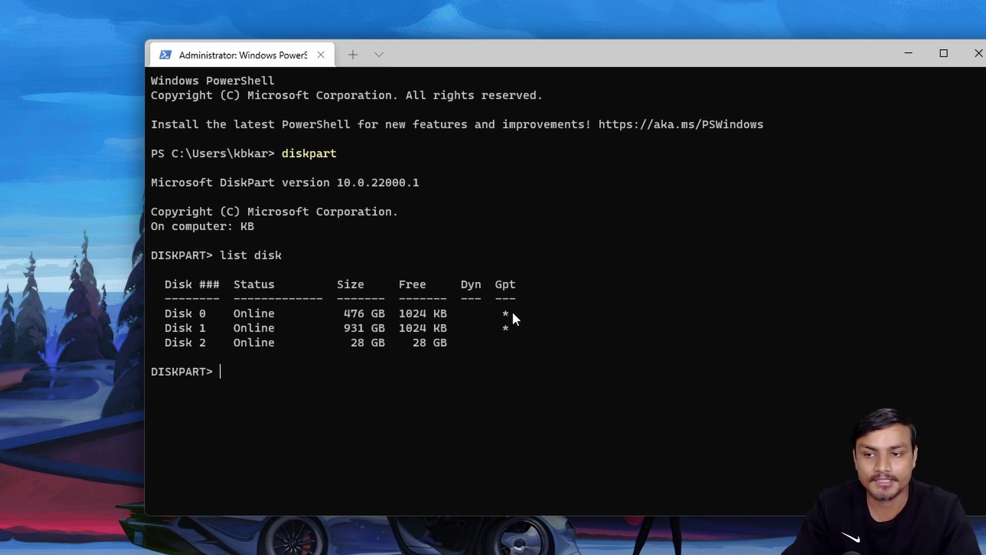
{"action": "left_click_drag", "start_coordinate": [504, 312], "coordinate": [509, 326]}
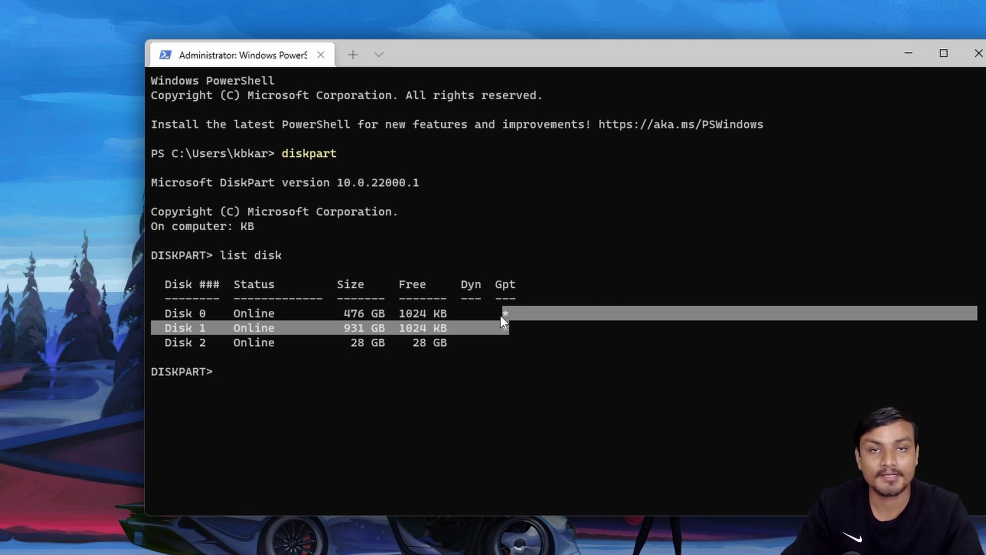
{"action": "left_click", "coordinate": [227, 374]}
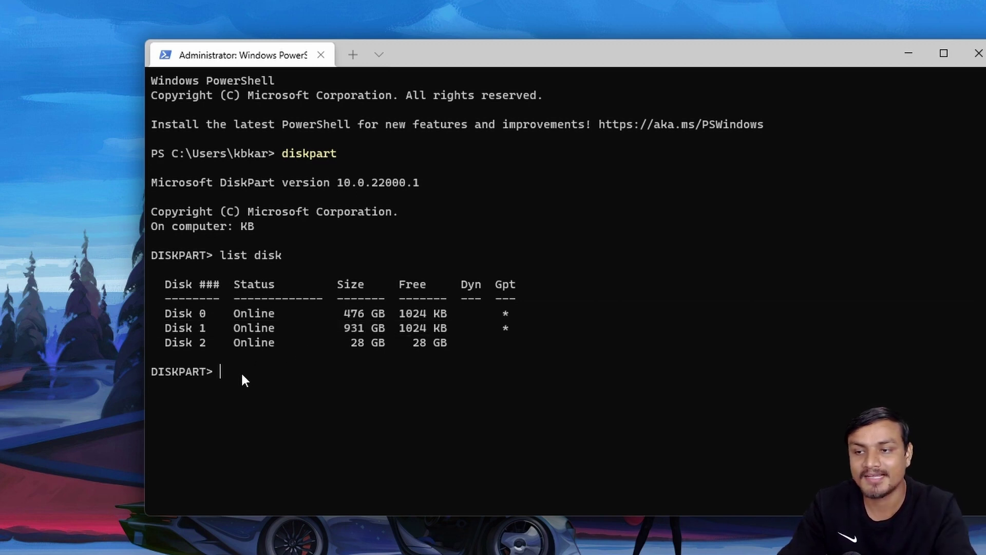
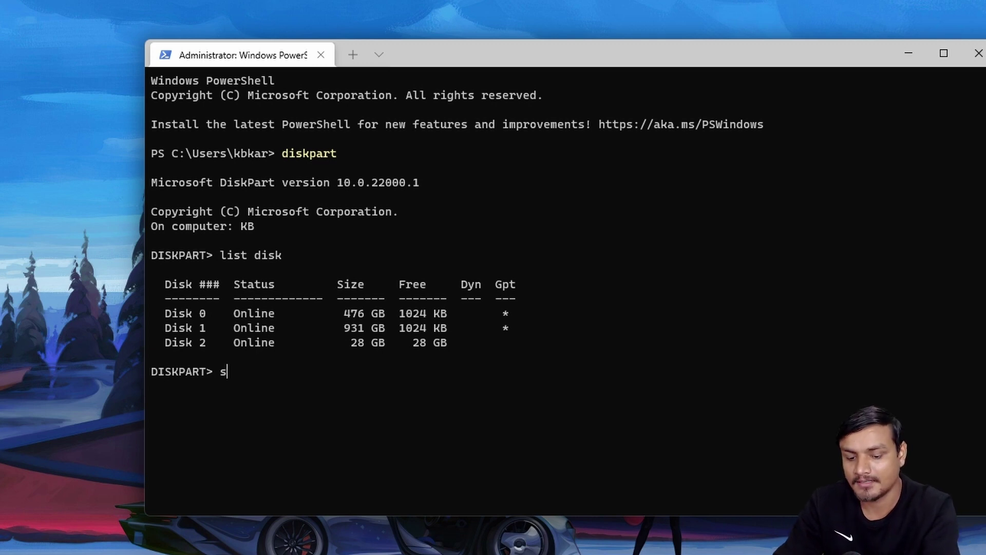
Select Disk 2 in DiskPart with the command select disk 2.
{"action": "type", "text": "elect "}
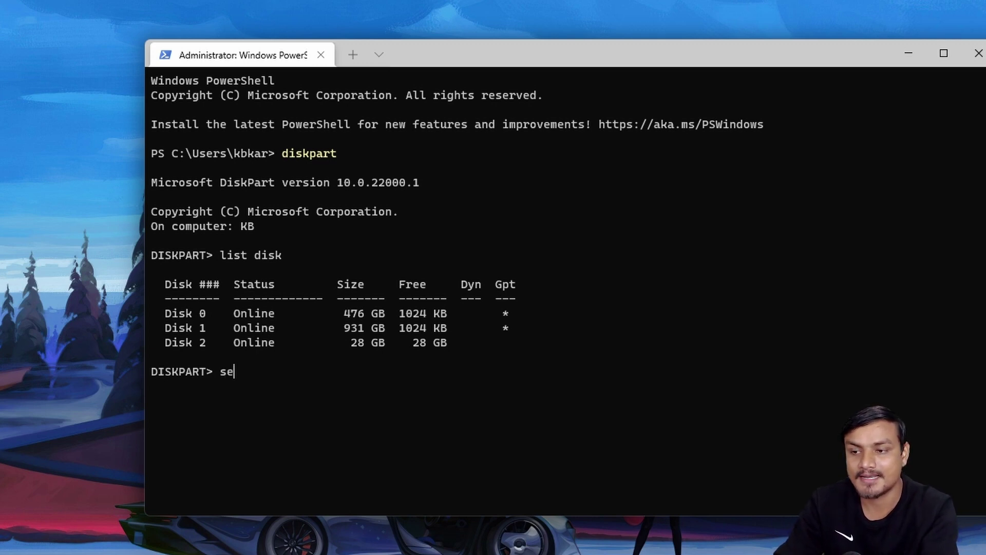
{"action": "type", "text": "disk 2"}
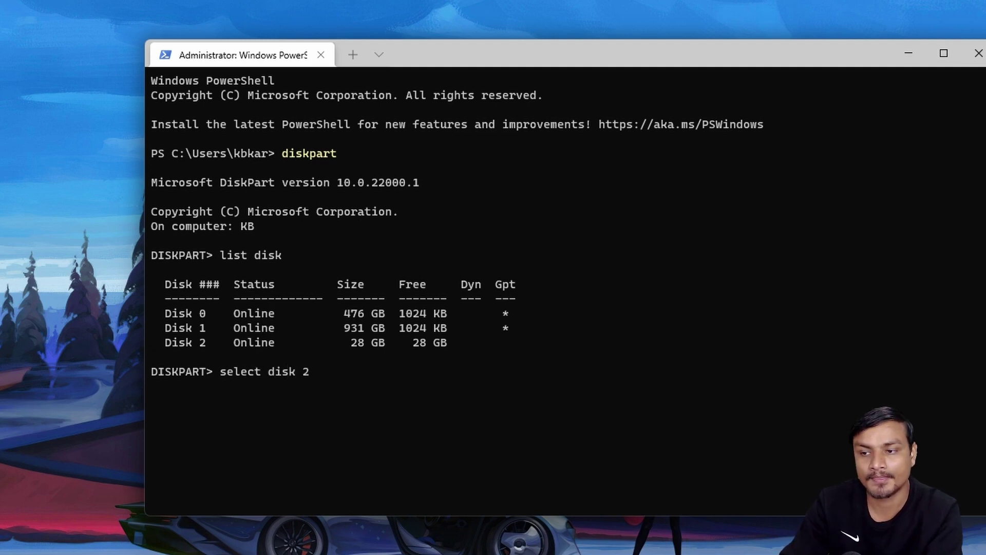
{"action": "key", "text": "Return"}
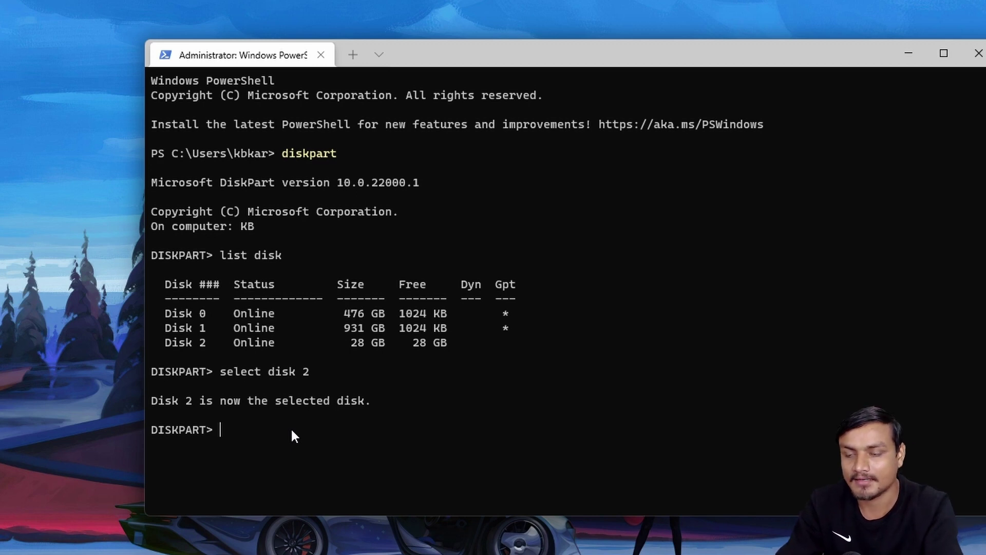
Erase all partitions and data on the selected Disk 2 with the command clean.
{"action": "type", "text": "clea"}
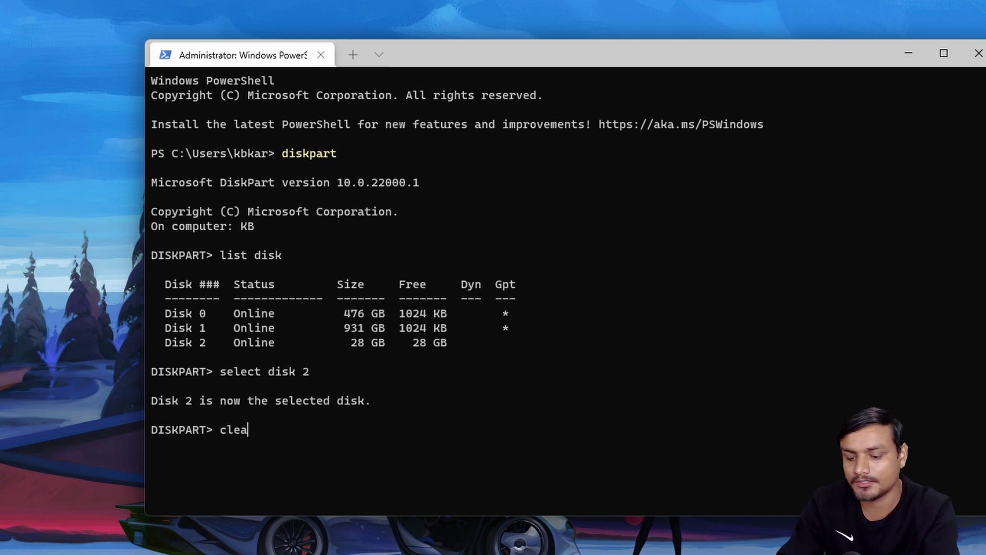
{"action": "type", "text": "n"}
{"action": "key", "text": "Return"}
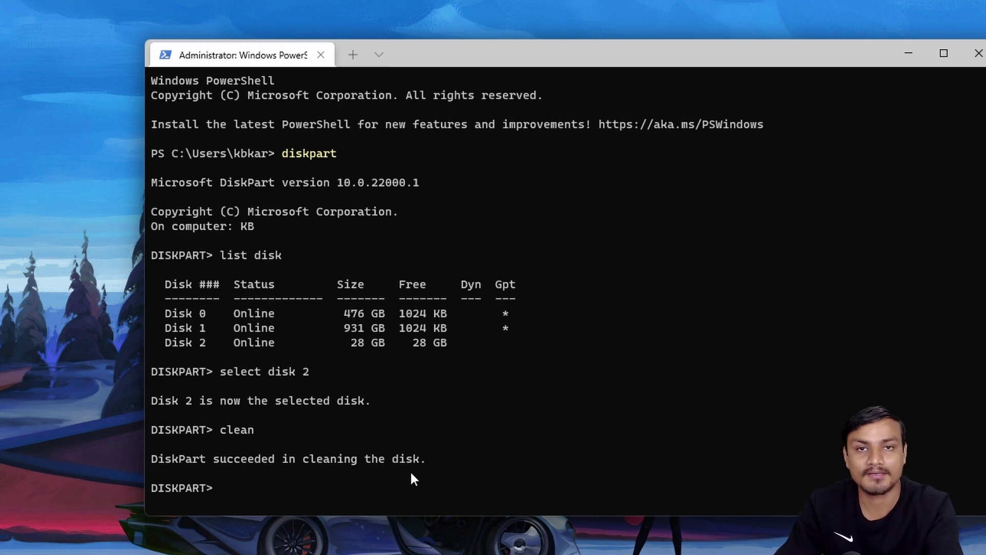
Convert the cleaned Disk 2 to the GPT partition style with the command convert gpt.
{"action": "type", "text": "convert"}
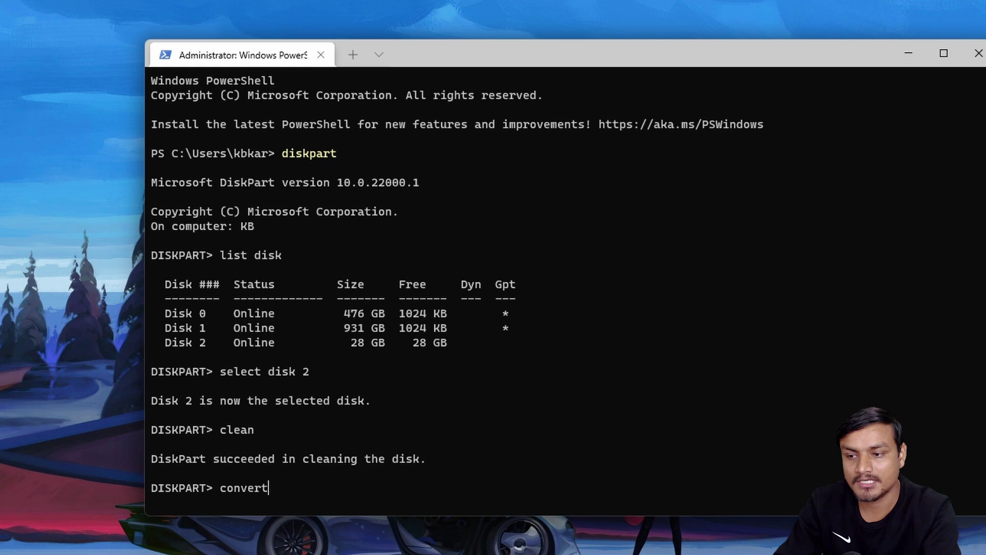
{"action": "type", "text": " gpt"}
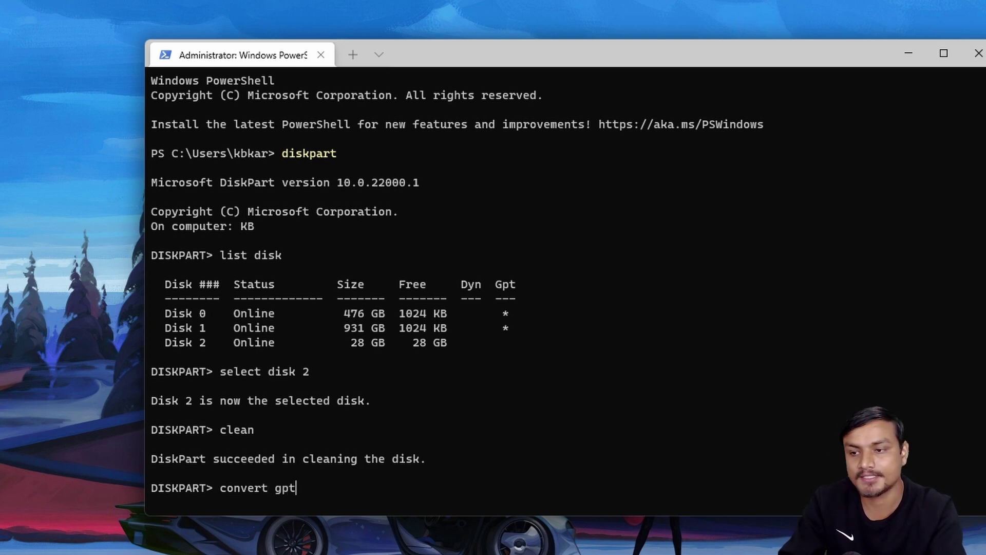
{"action": "key", "text": "Return"}
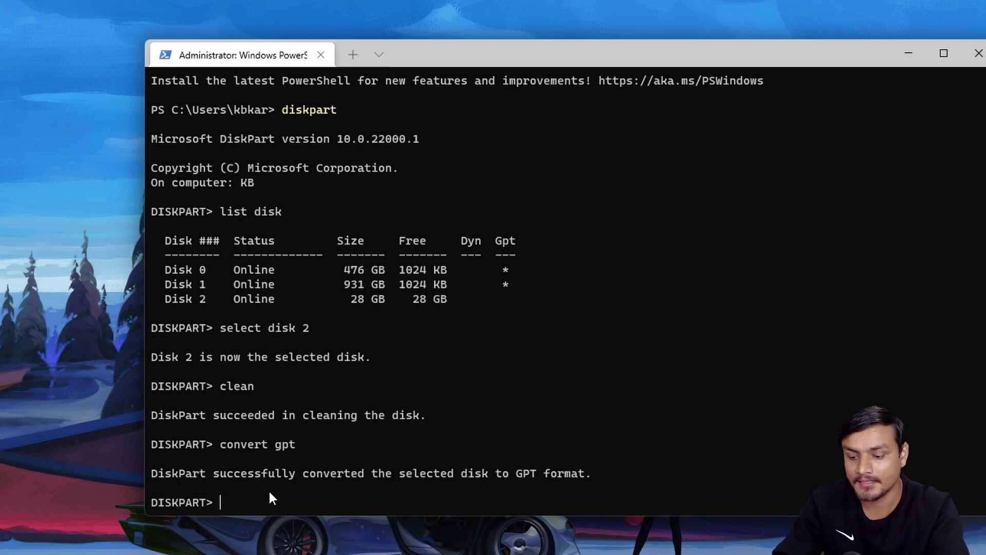
List the disks again with list disk to check the Gpt column for Disk 2.
{"action": "type", "text": "list"}
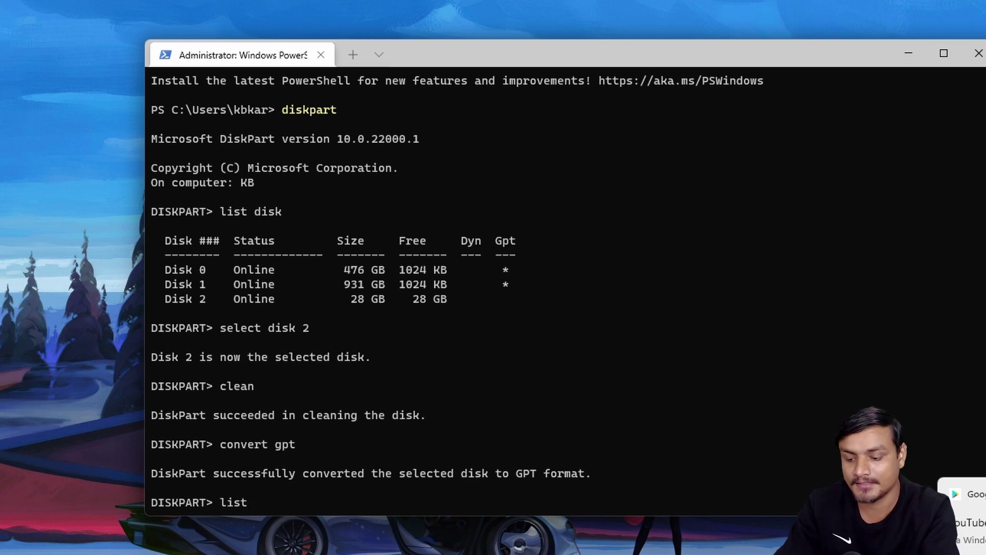
{"action": "type", "text": " disk"}
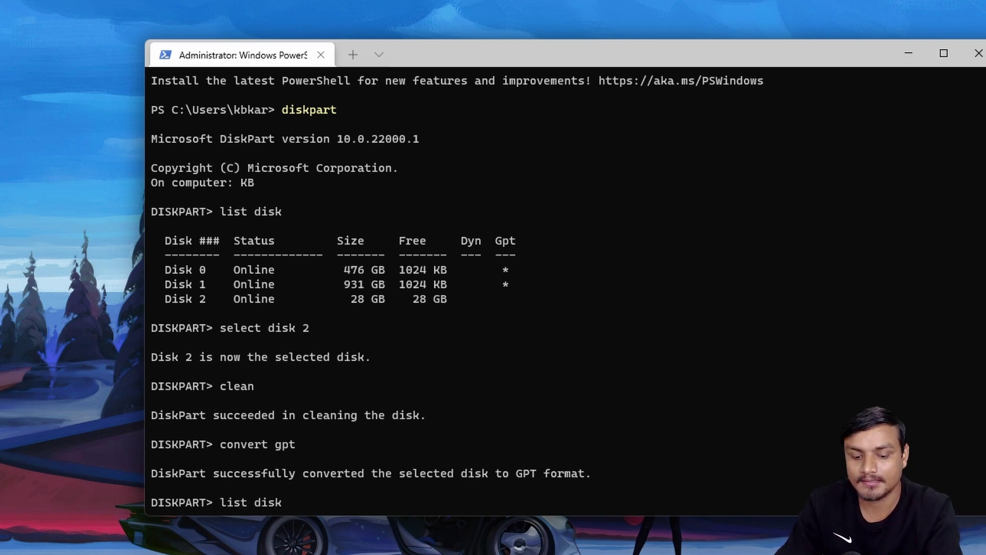
{"action": "key", "text": "Return"}
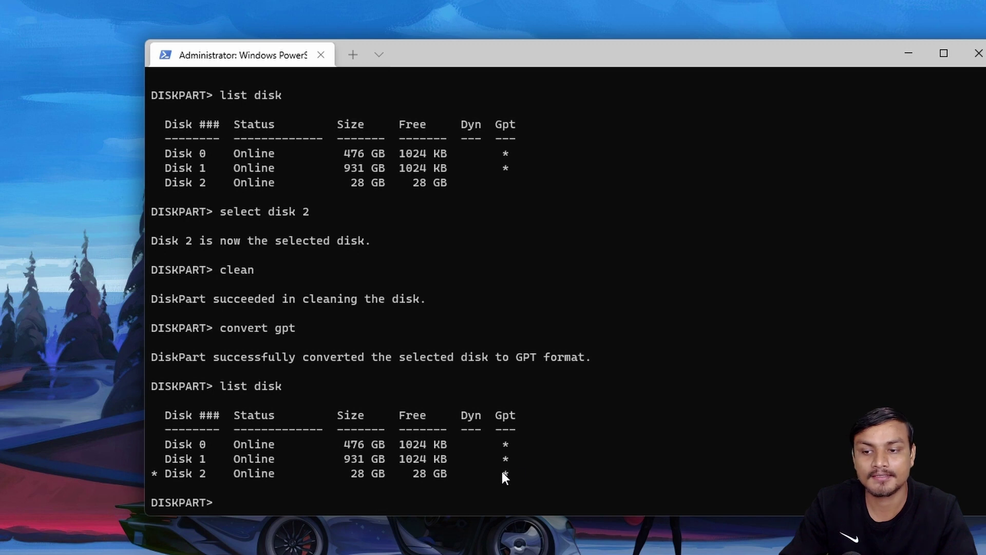
Open Disk Management, check the partition style of Disk 2 in the volume information of its device properties, and close both windows.
{"action": "key", "text": "super+x"}
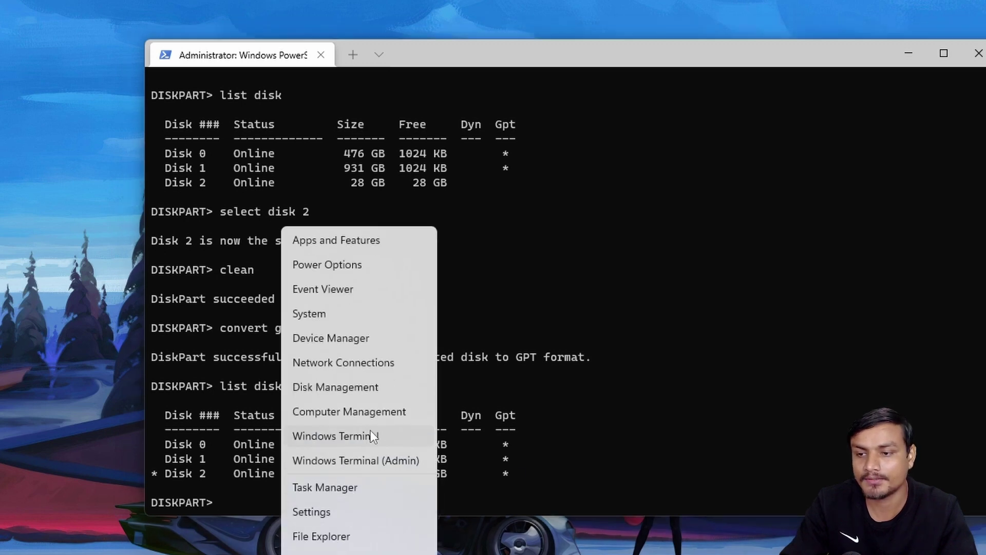
{"action": "left_click", "coordinate": [368, 388]}
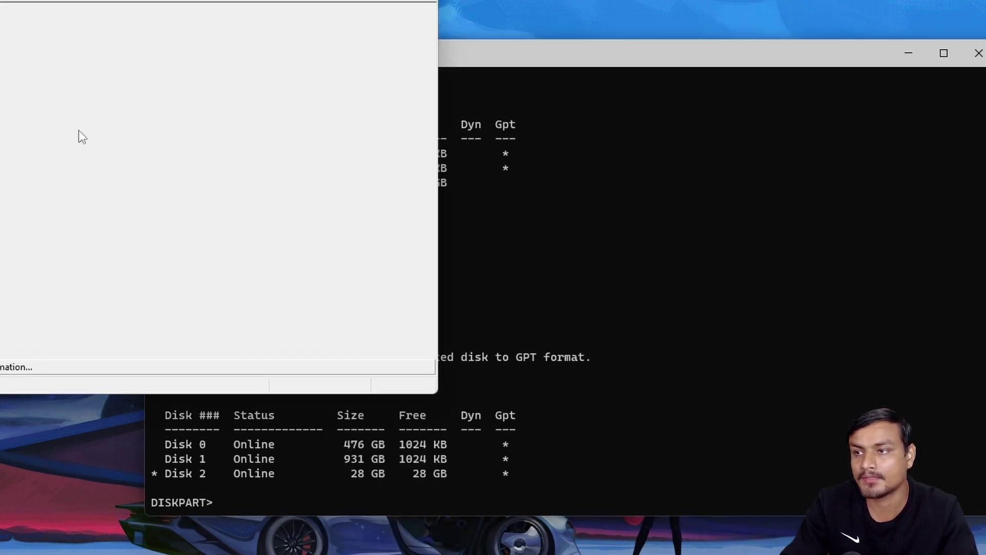
{"action": "scroll", "coordinate": [423, 323], "scroll_direction": "down", "scroll_amount": 5}
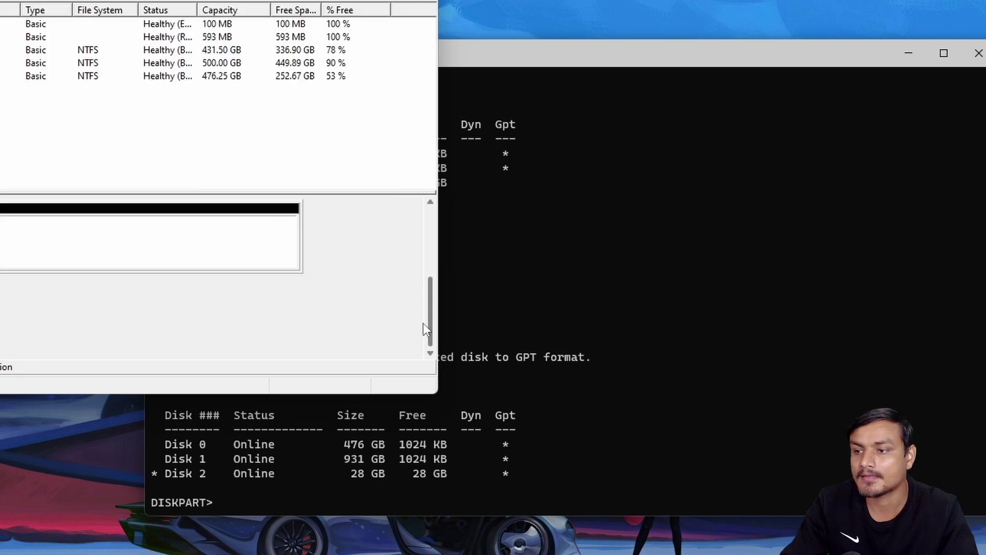
{"action": "right_click", "coordinate": [2, 236]}
{"action": "left_click", "coordinate": [46, 288]}
{"action": "left_click_drag", "start_coordinate": [41, 2], "coordinate": [369, 12]}
{"action": "left_click", "coordinate": [271, 32]}
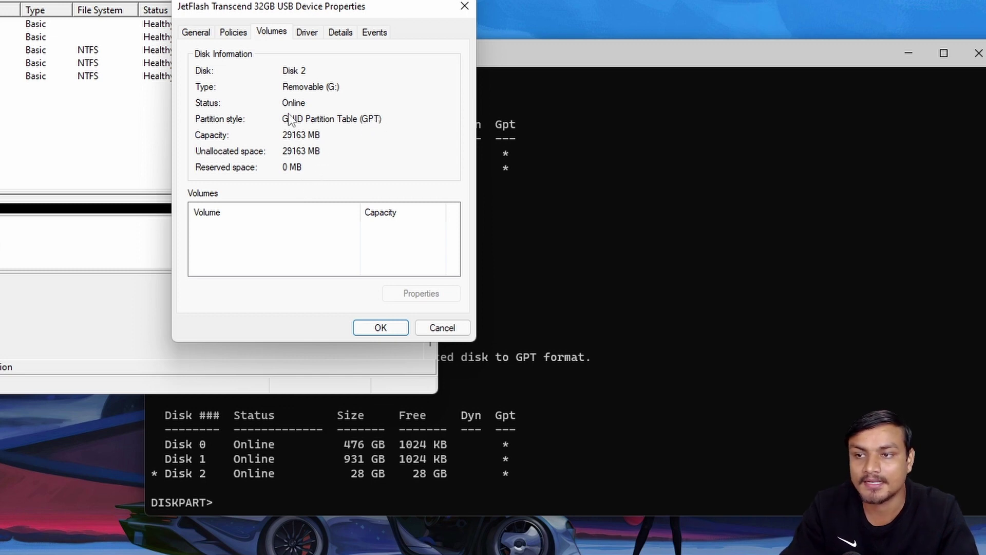
{"action": "left_click", "coordinate": [465, 6]}
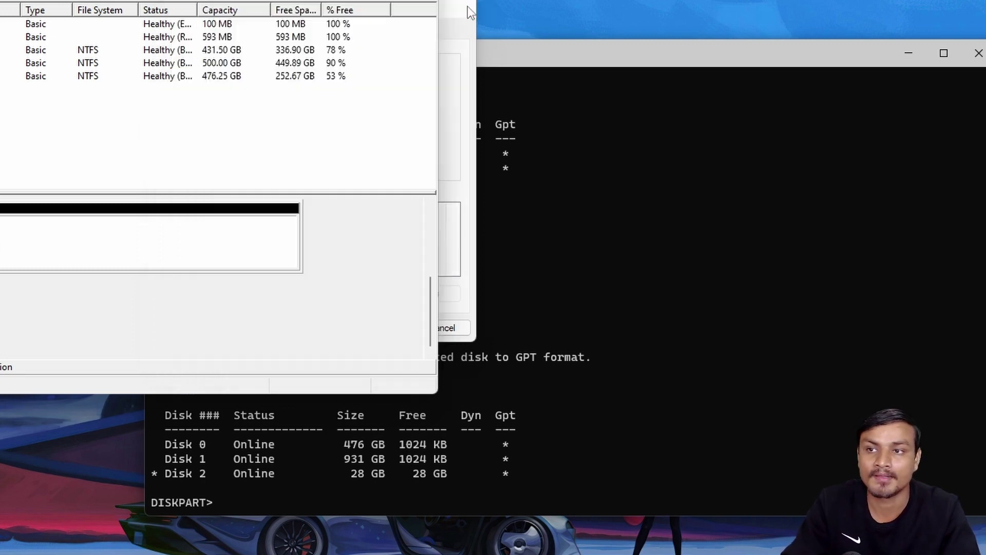
{"action": "key", "text": "alt+F4"}
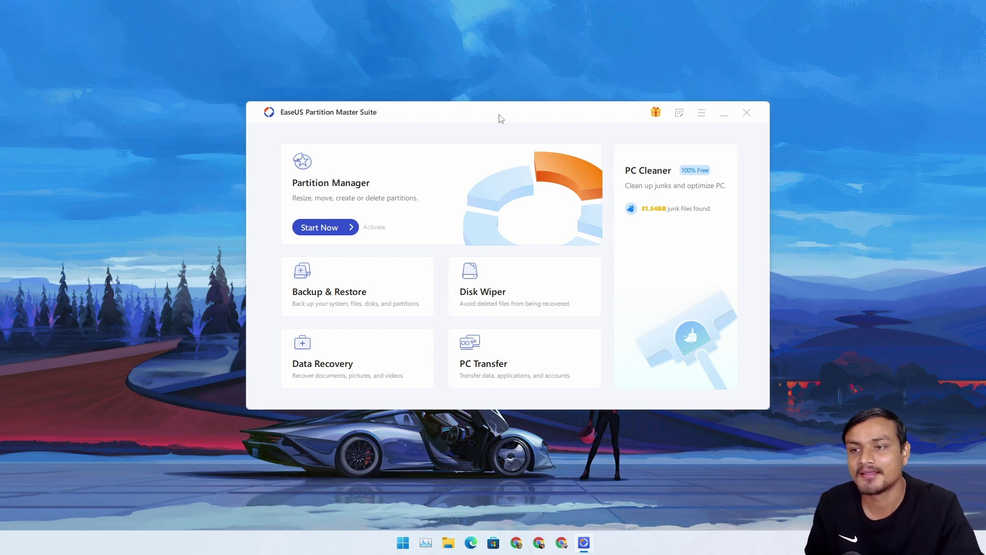
In EaseUS Partition Master Suite, shift the window slightly and launch the Partition Manager.
{"action": "left_click_drag", "start_coordinate": [499, 115], "coordinate": [506, 119]}
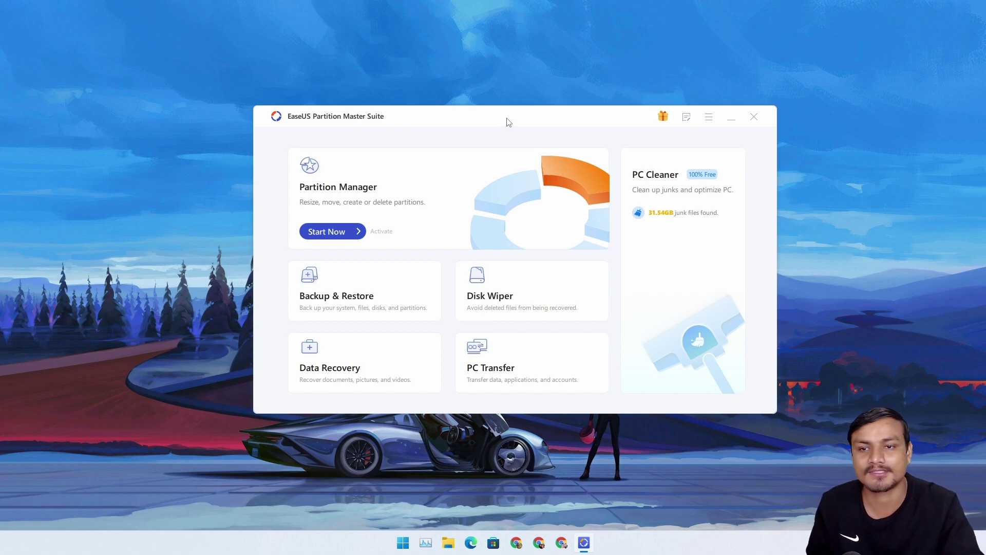
{"action": "left_click_drag", "start_coordinate": [513, 119], "coordinate": [513, 118]}
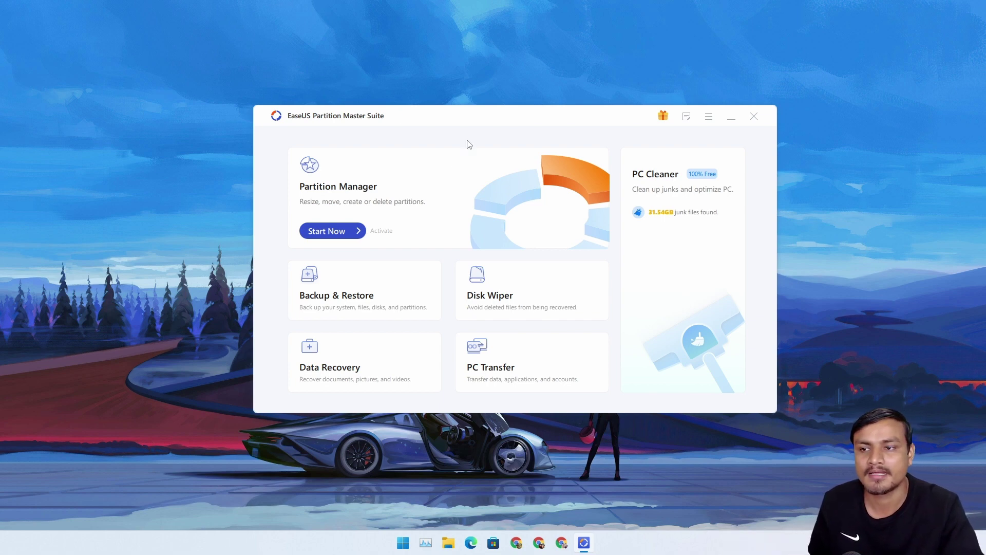
{"action": "left_click", "coordinate": [341, 228]}
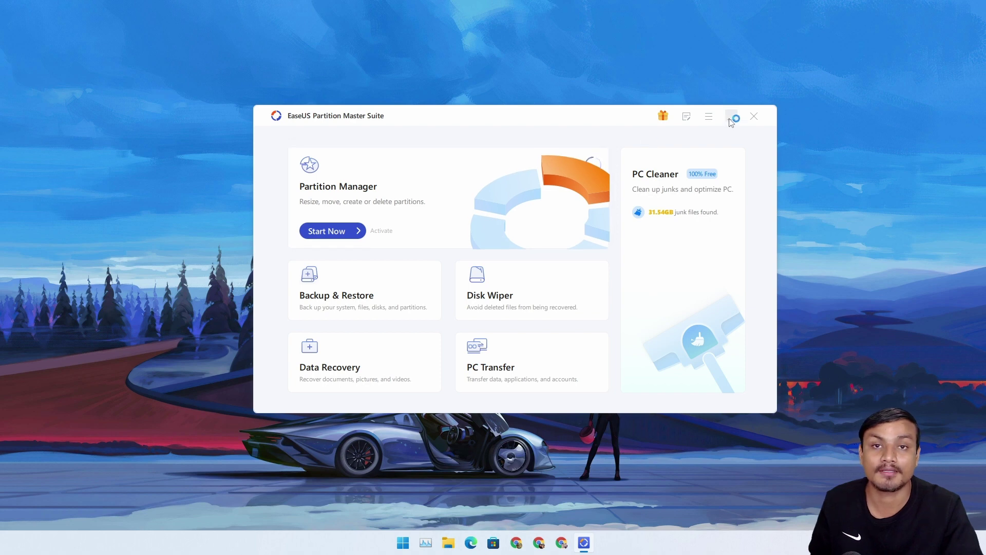
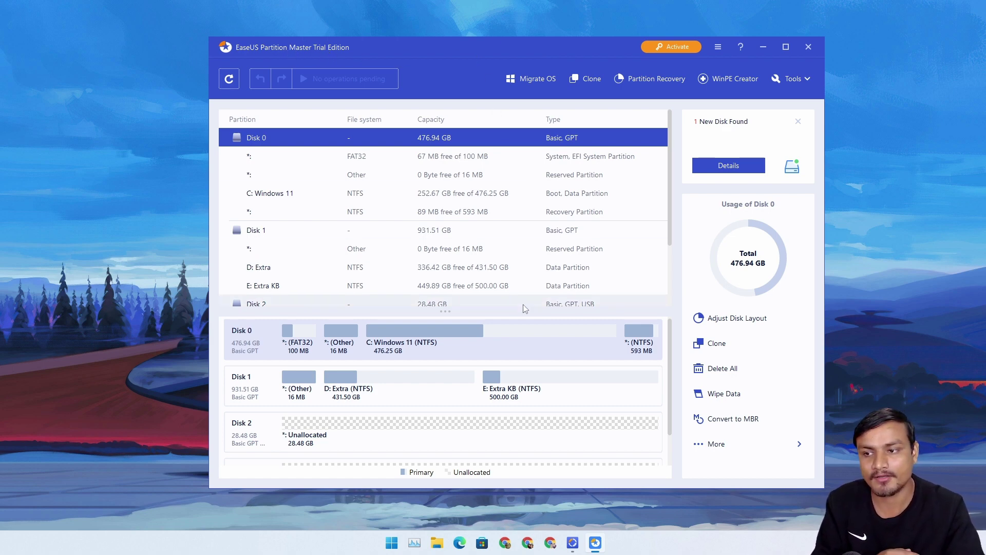
Examine the operations offered for Disk 0, including Convert to MBR, and dismiss them without running any.
{"action": "left_click", "coordinate": [241, 335]}
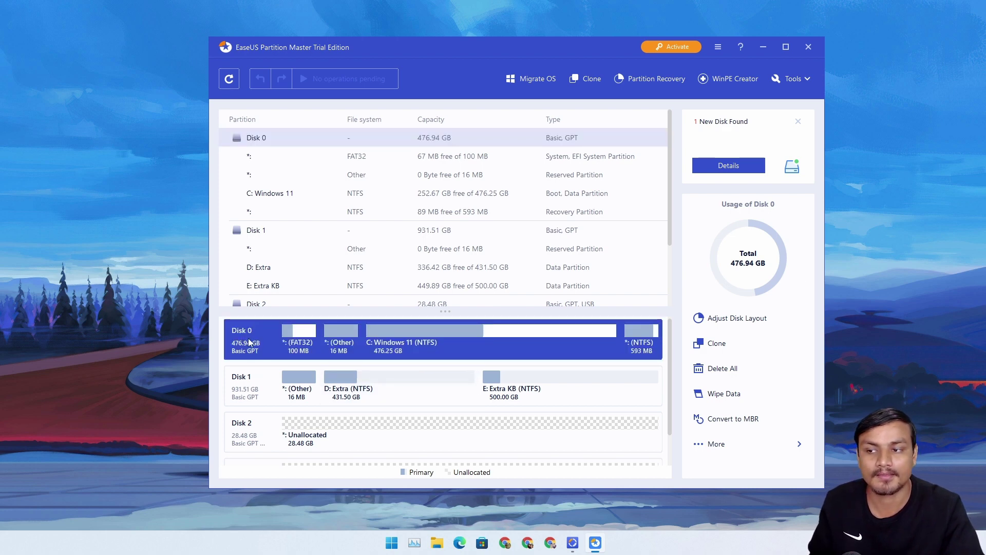
{"action": "right_click", "coordinate": [246, 337]}
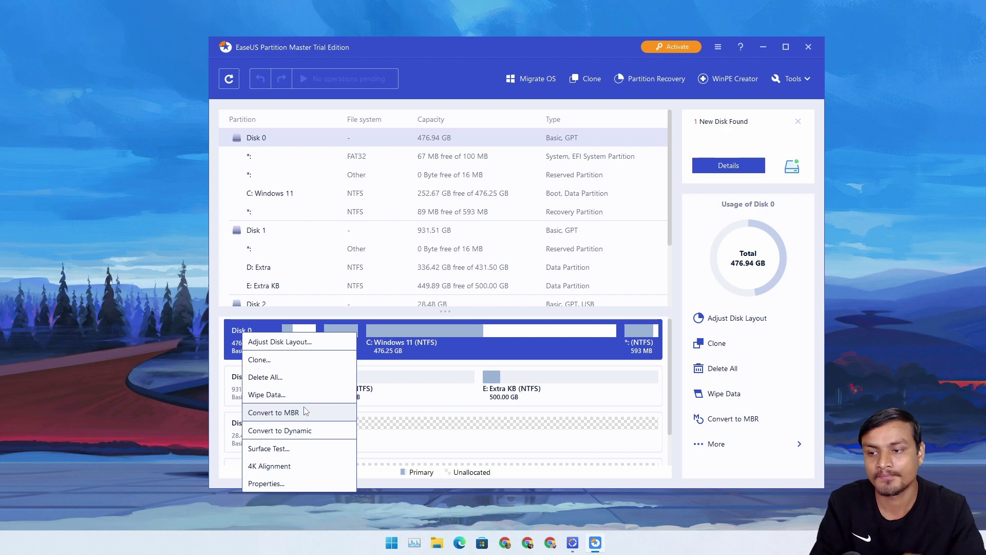
{"action": "left_click", "coordinate": [491, 340]}
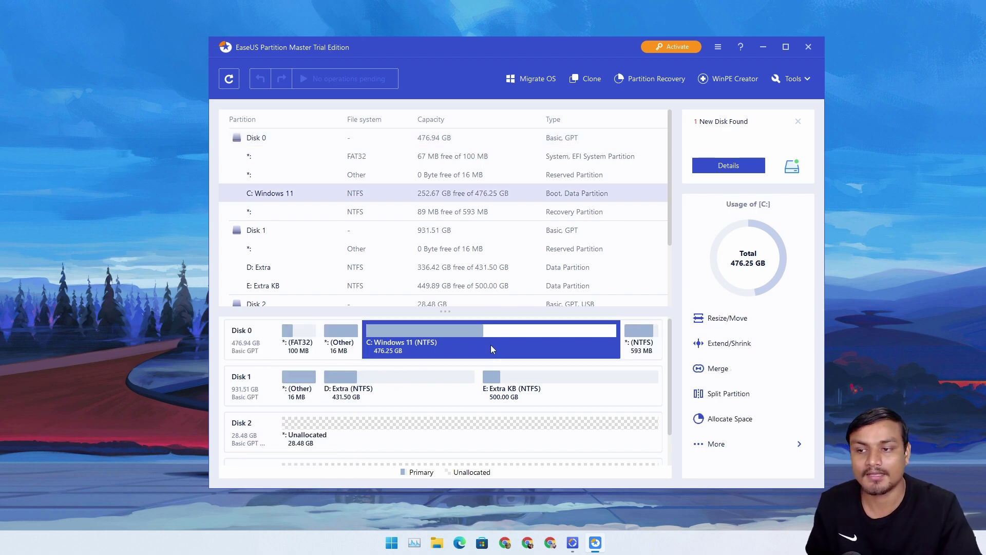
{"action": "left_click", "coordinate": [257, 343]}
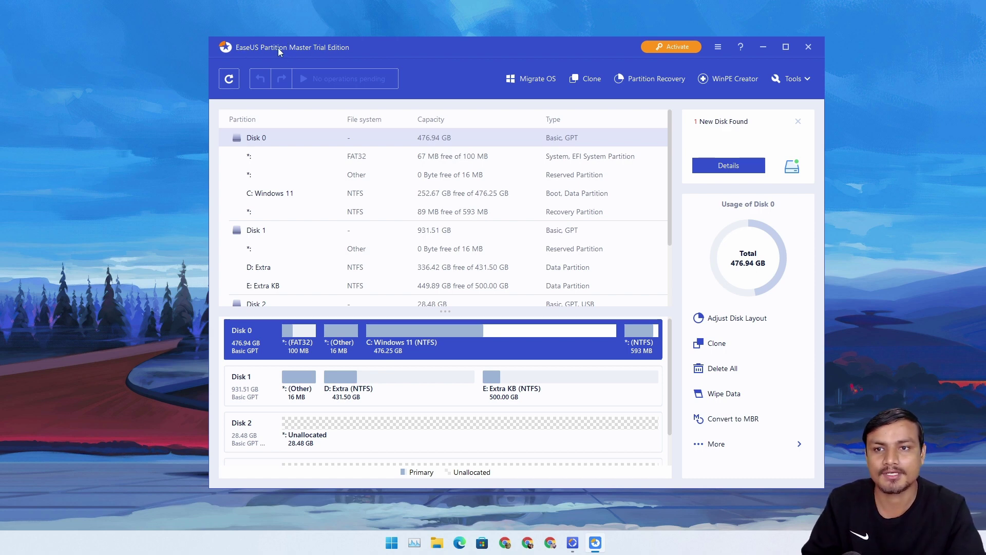
{"action": "right_click", "coordinate": [253, 339]}
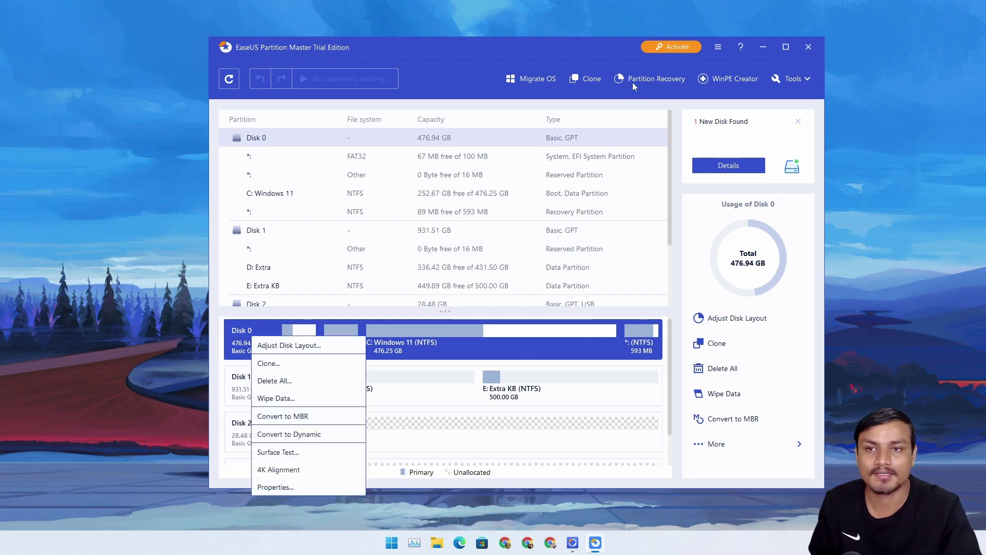
{"action": "left_click", "coordinate": [599, 49]}
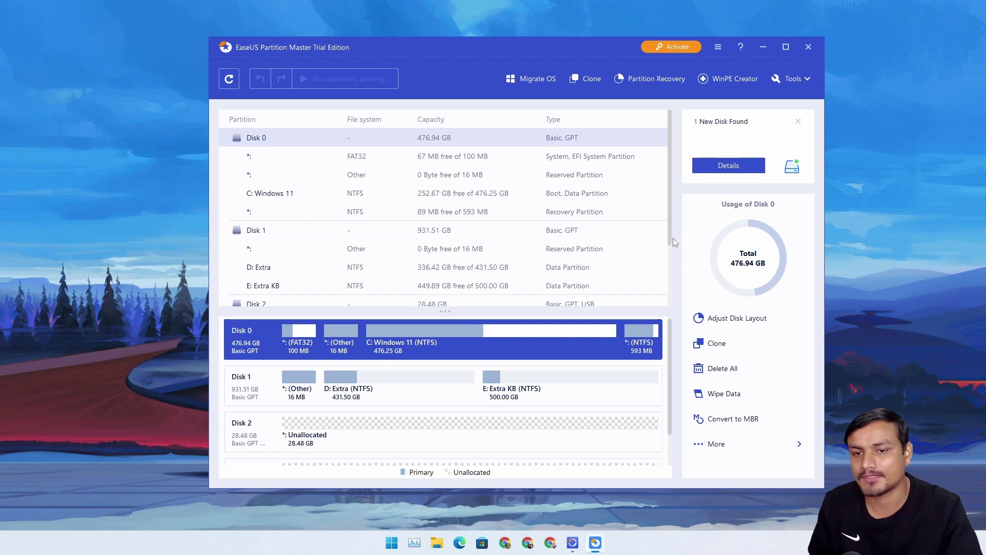
Look through the disk map from Disk 0 to Disk 3 and return to Disk 0.
{"action": "left_click_drag", "start_coordinate": [670, 337], "coordinate": [667, 372]}
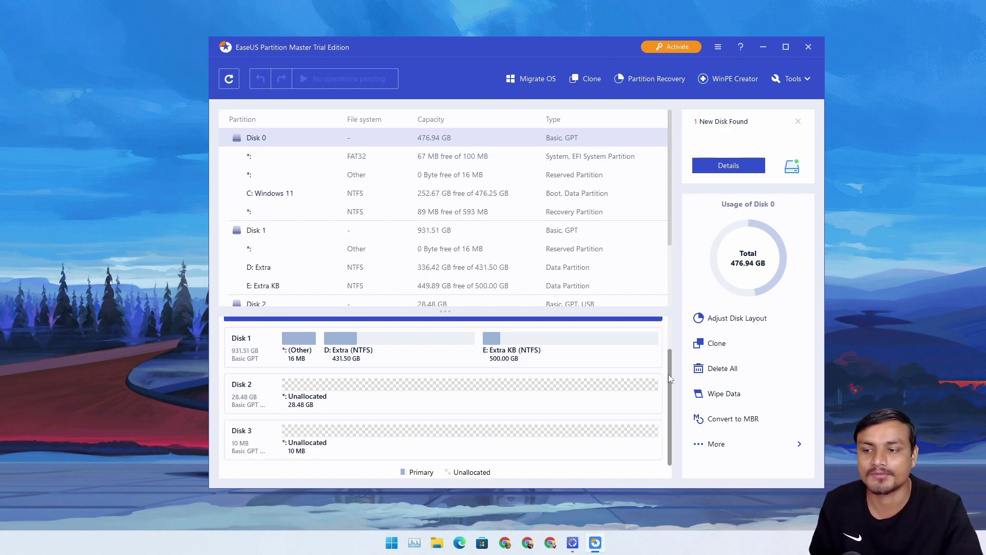
{"action": "left_click_drag", "start_coordinate": [668, 373], "coordinate": [671, 319]}
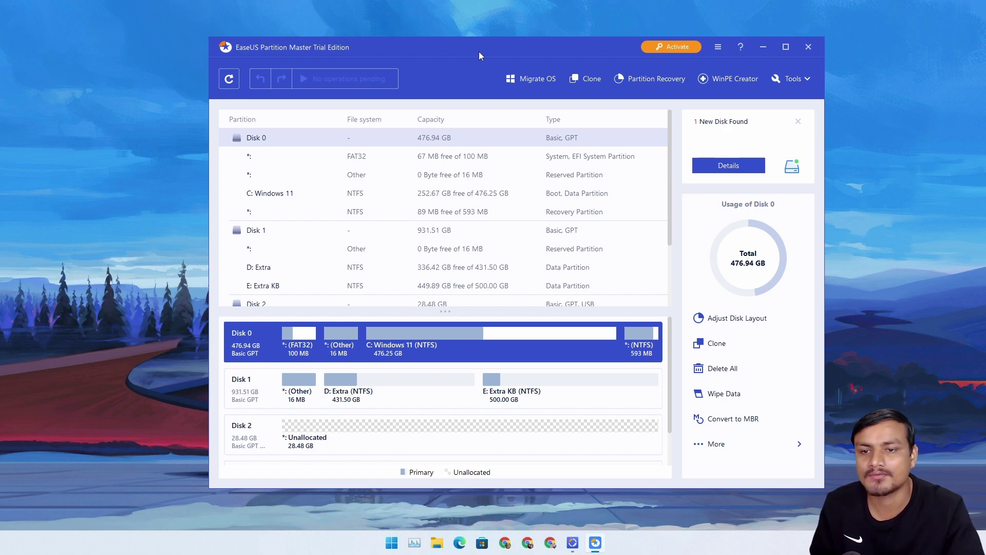
{"action": "scroll", "coordinate": [670, 217], "scroll_direction": "down", "scroll_amount": 1}
{"action": "scroll", "coordinate": [671, 185], "scroll_direction": "up", "scroll_amount": 1}
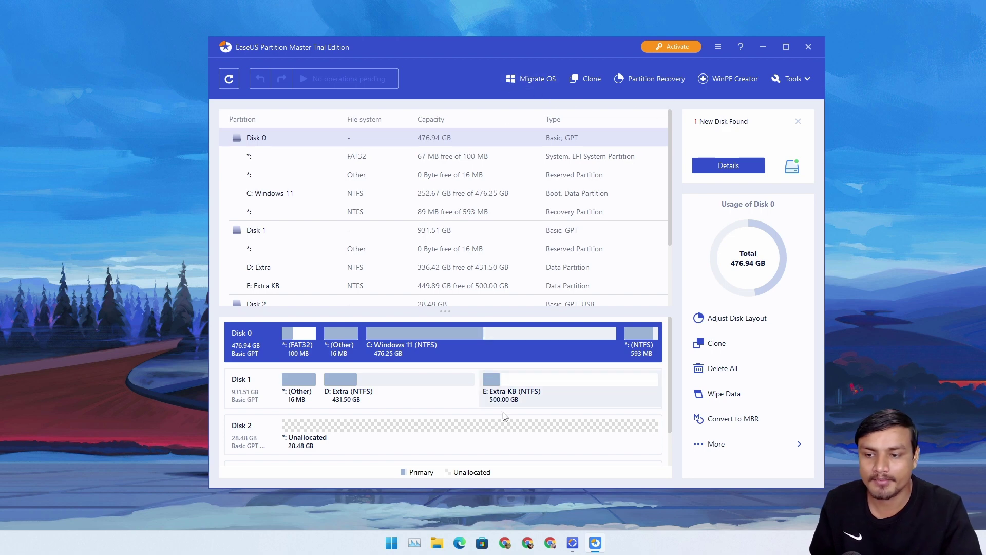
Open Windows Terminal with administrator rights and close it again without running a command.
{"action": "right_click", "coordinate": [392, 543]}
{"action": "left_click", "coordinate": [376, 398]}
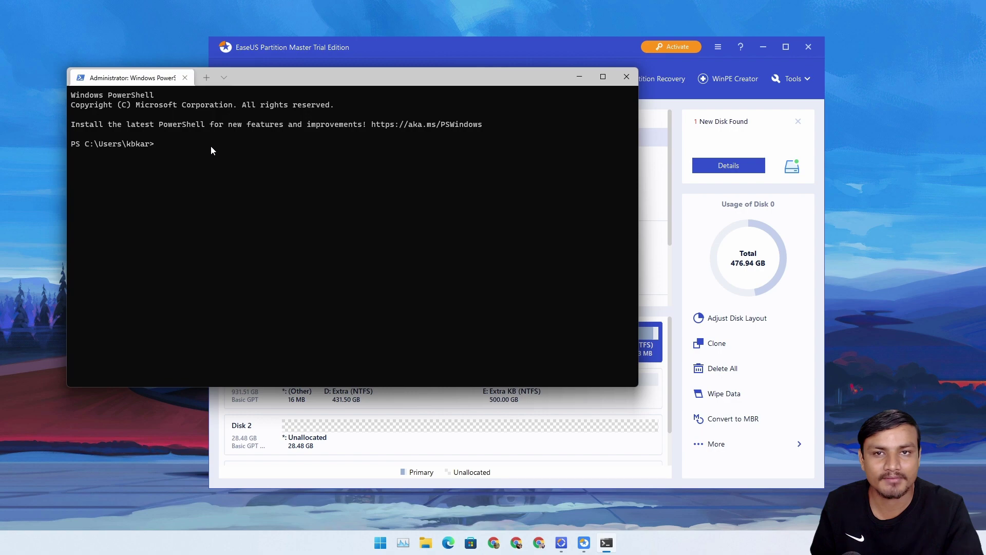
{"action": "left_click", "coordinate": [626, 77]}
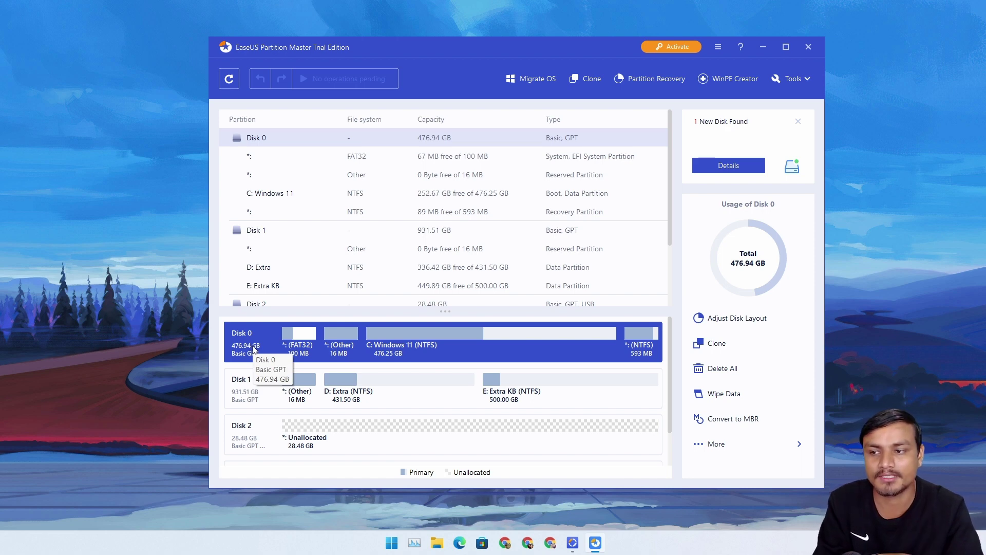
Review the Convert to MBR option for Disk 0 once more, dismiss it, and leave Disk 0 selected in the disk map.
{"action": "right_click", "coordinate": [253, 348]}
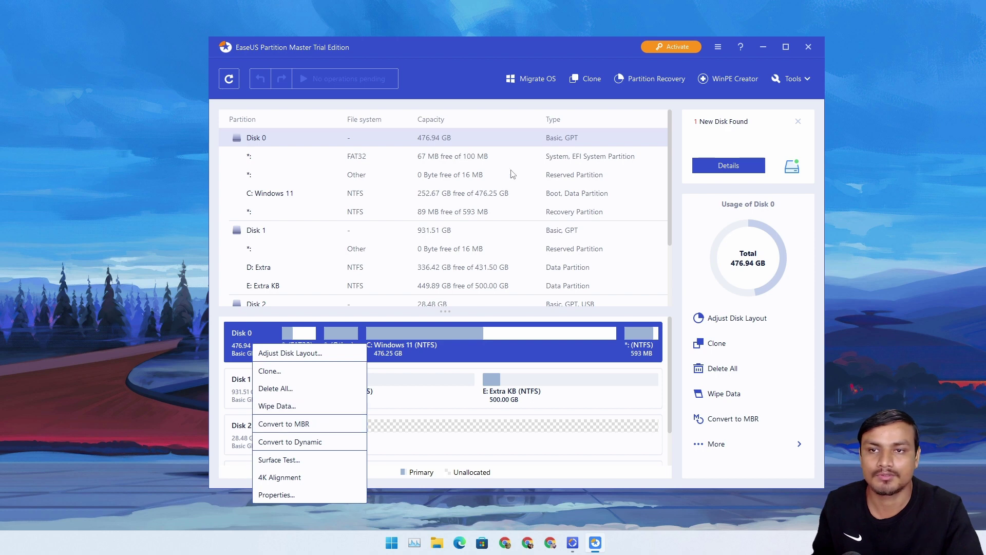
{"action": "left_click", "coordinate": [537, 50]}
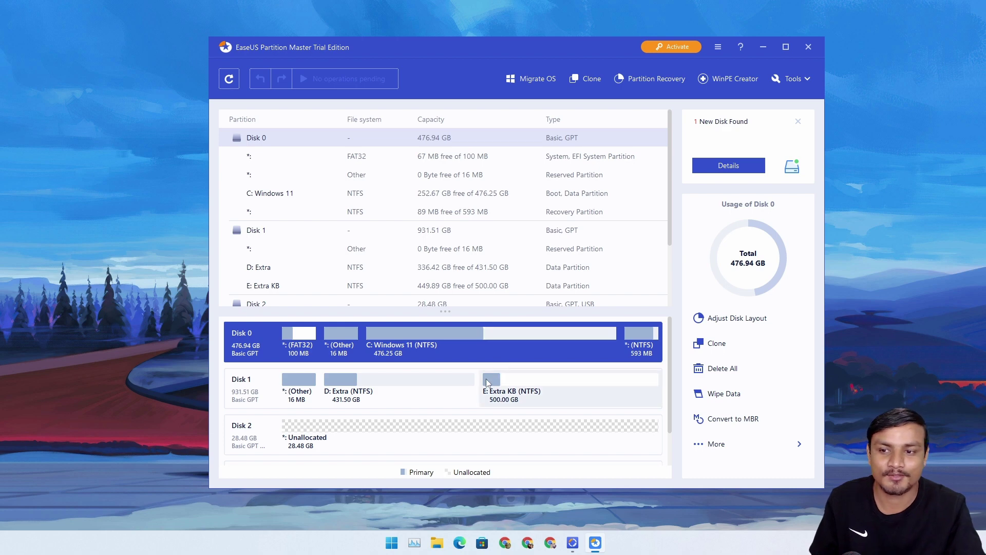
{"action": "left_click", "coordinate": [258, 400]}
{"action": "left_click", "coordinate": [256, 352]}
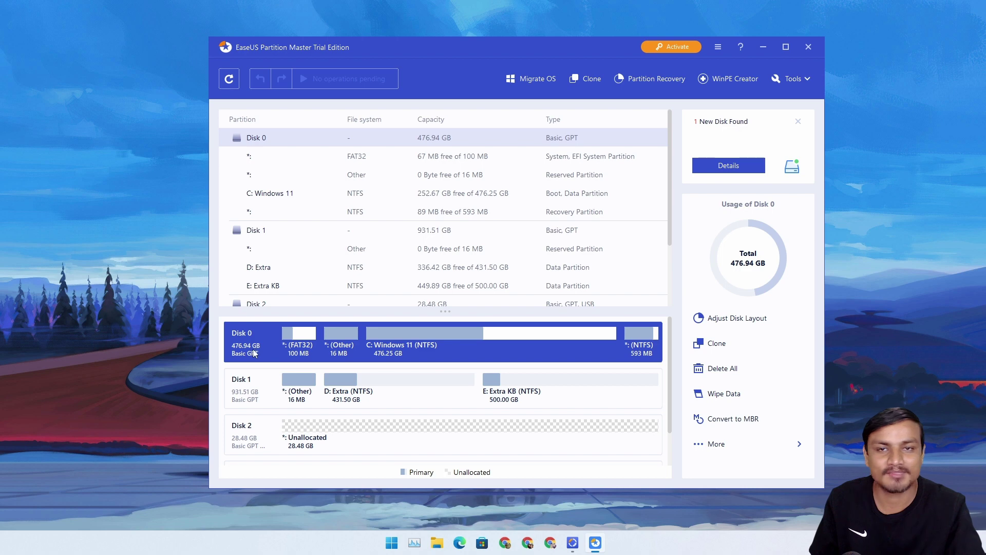